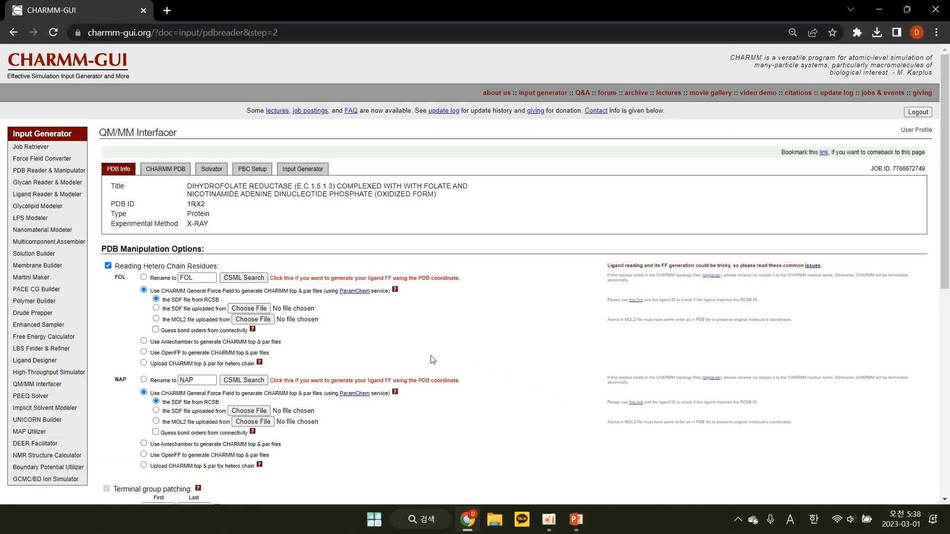
Enable protonation states and set chain PROA's residue HIS 114 to the HSP patch
scroll(396, 381, down, 5)
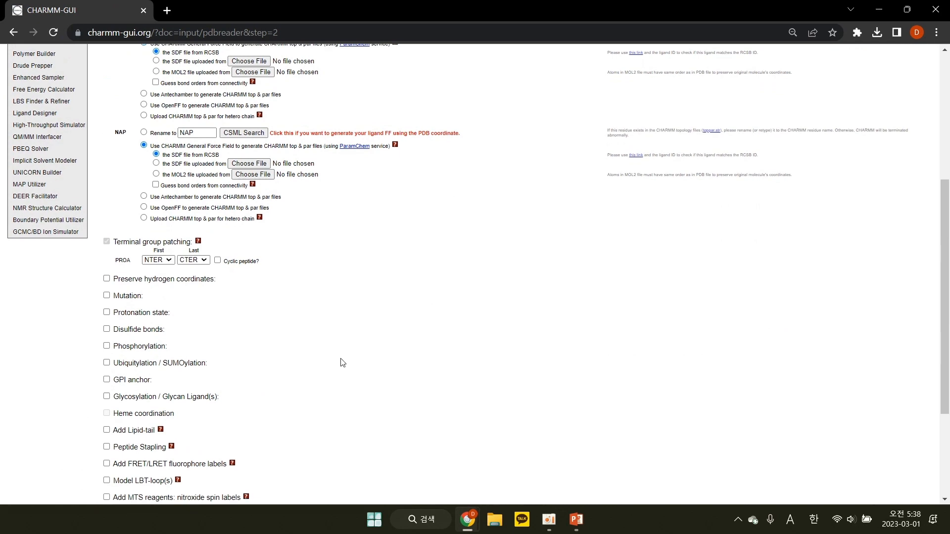
click(107, 313)
click(165, 335)
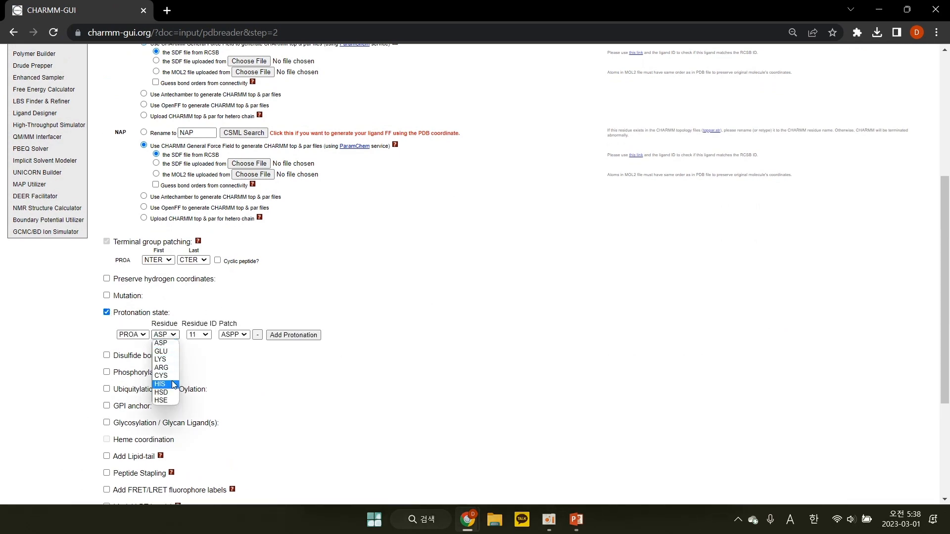
click(227, 350)
click(198, 334)
click(195, 368)
Add a second protonation entry for PROA residue HIS 141 with patch HSP and generate the CHARMM PDB
click(291, 335)
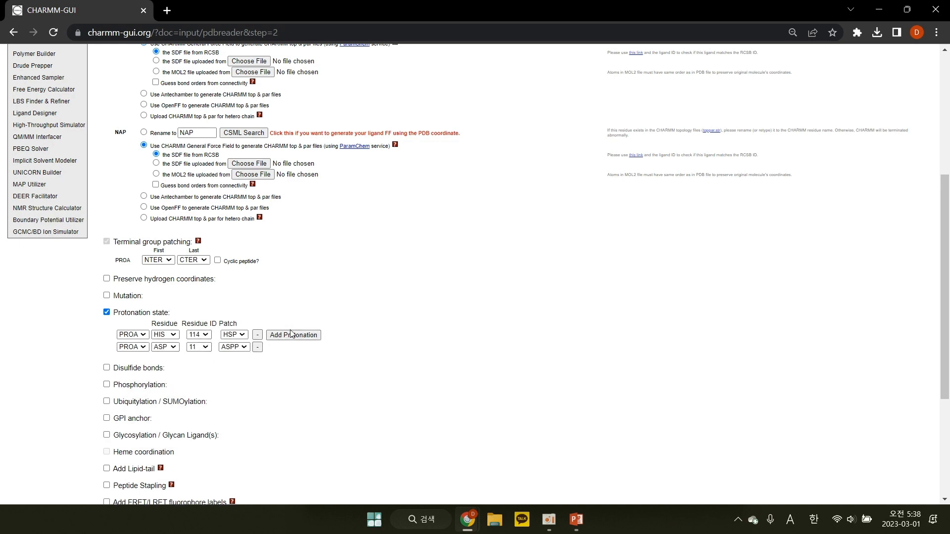
click(205, 347)
click(165, 347)
click(165, 381)
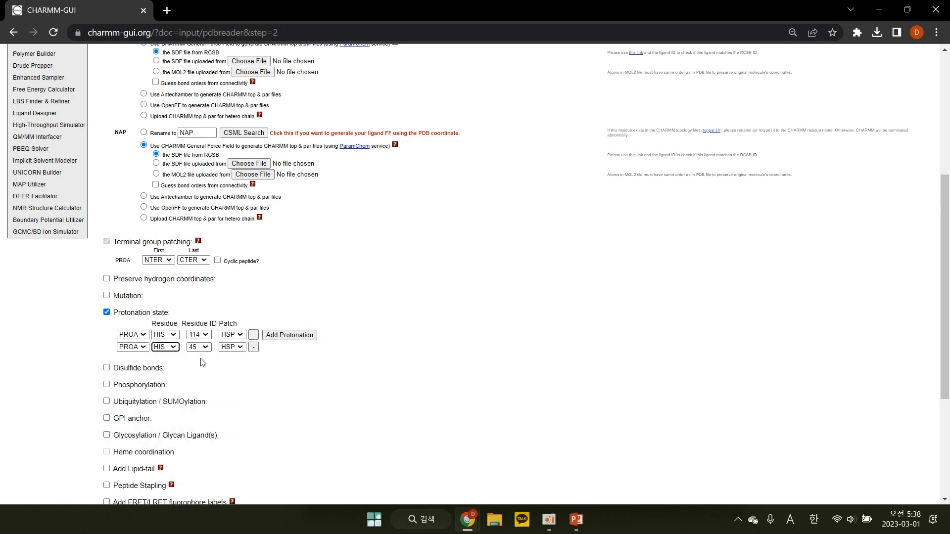
click(199, 347)
click(204, 379)
scroll(410, 397, down, 4)
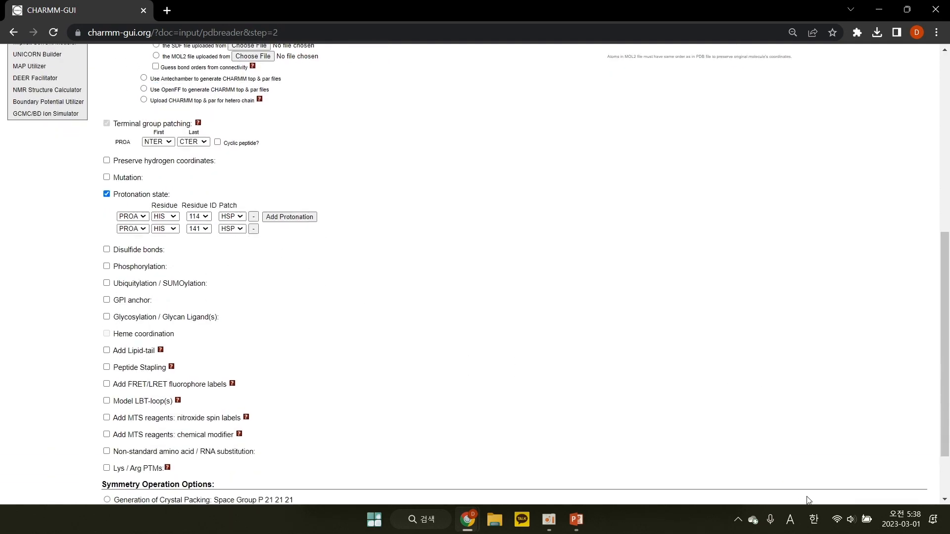
click(874, 469)
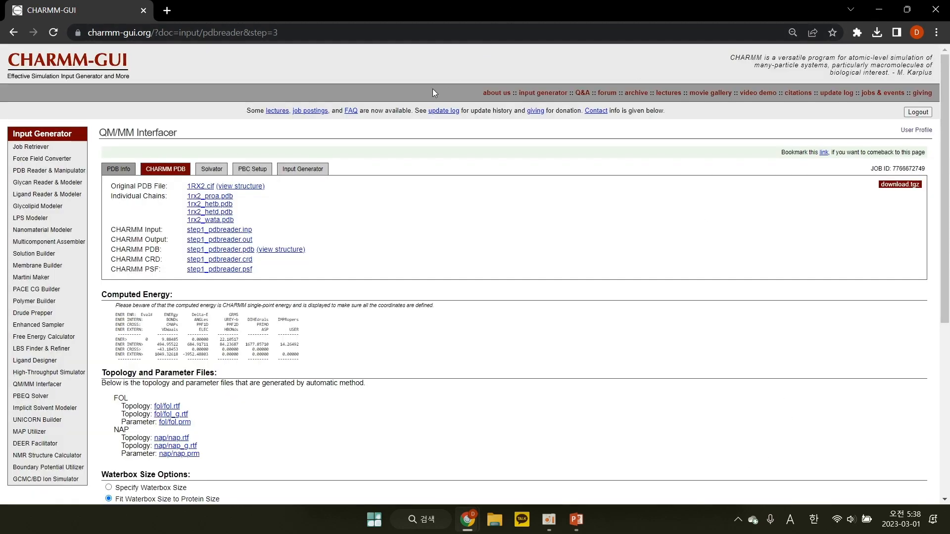
Inspect the generated step1_pdbreader.pdb structure in the 3D viewer and close the viewer
click(281, 250)
drag(498, 252, 479, 241)
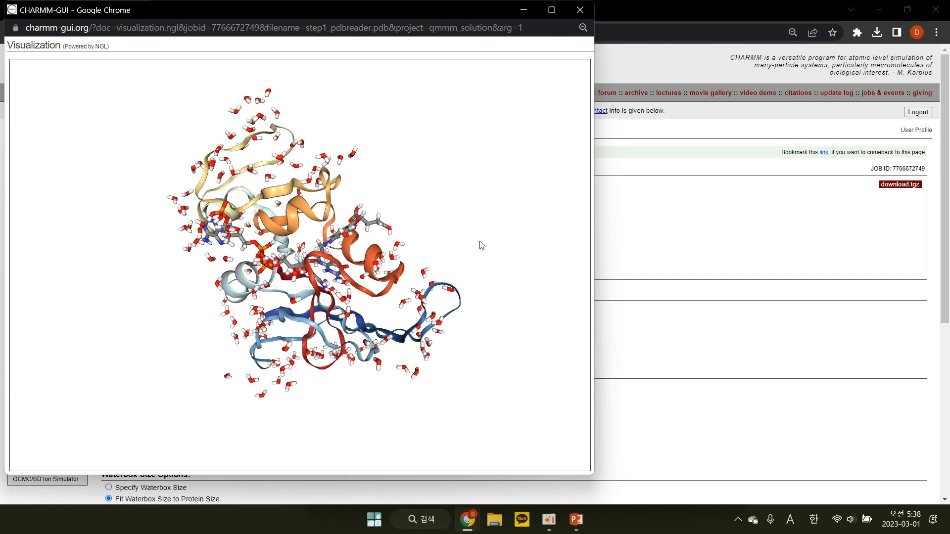
click(580, 10)
Solvate the molecule with the default rectangular waterbox and KCl ions, and set up the periodic boundary condition with automatic grid generation
scroll(321, 368, down, 5)
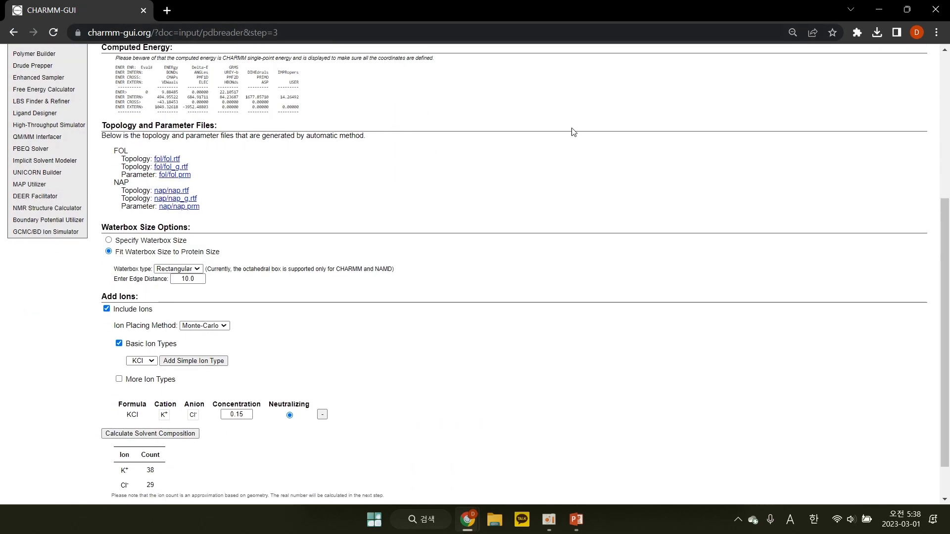
scroll(799, 244, down, 1)
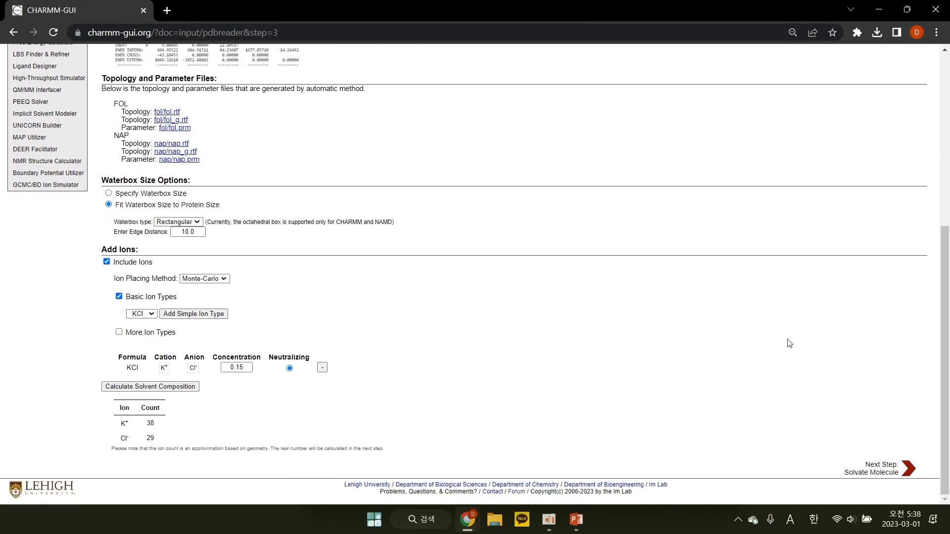
click(873, 468)
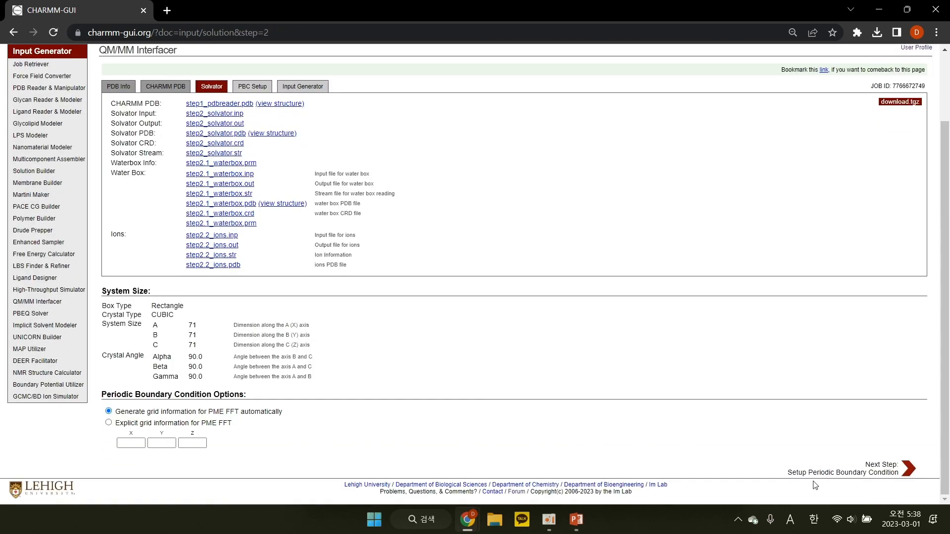
click(856, 471)
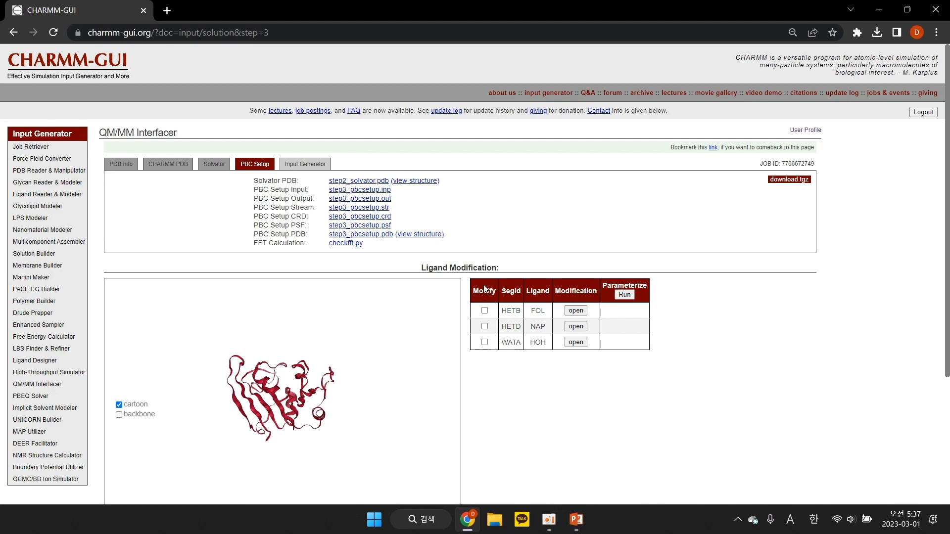
Enable modification of the FOL ligand (HETB) and open its structure in the ligand editor
scroll(403, 219, down, 1)
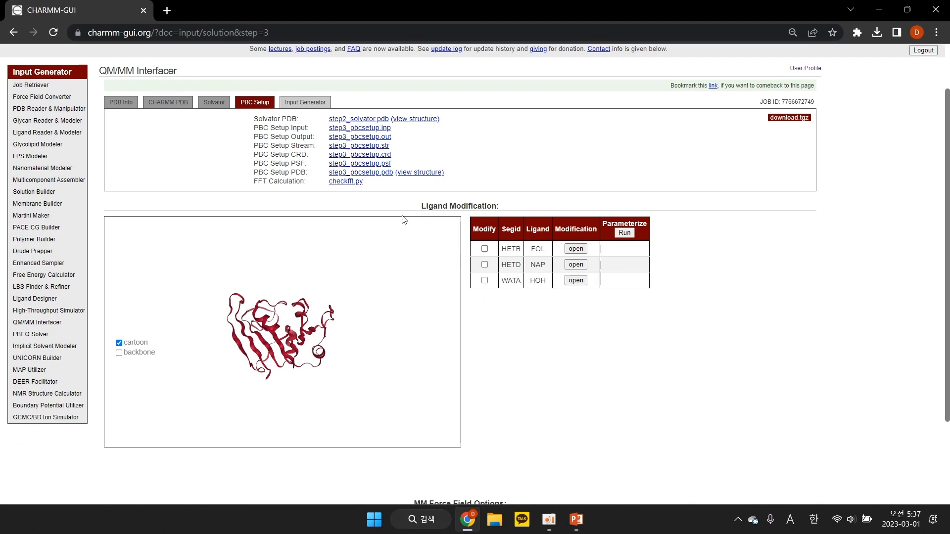
click(484, 249)
click(576, 249)
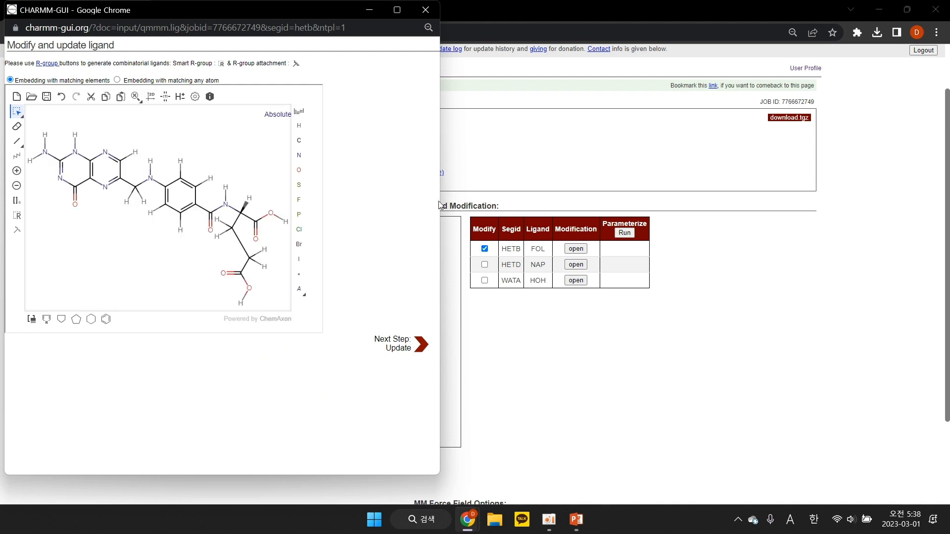
drag(267, 20, 560, 43)
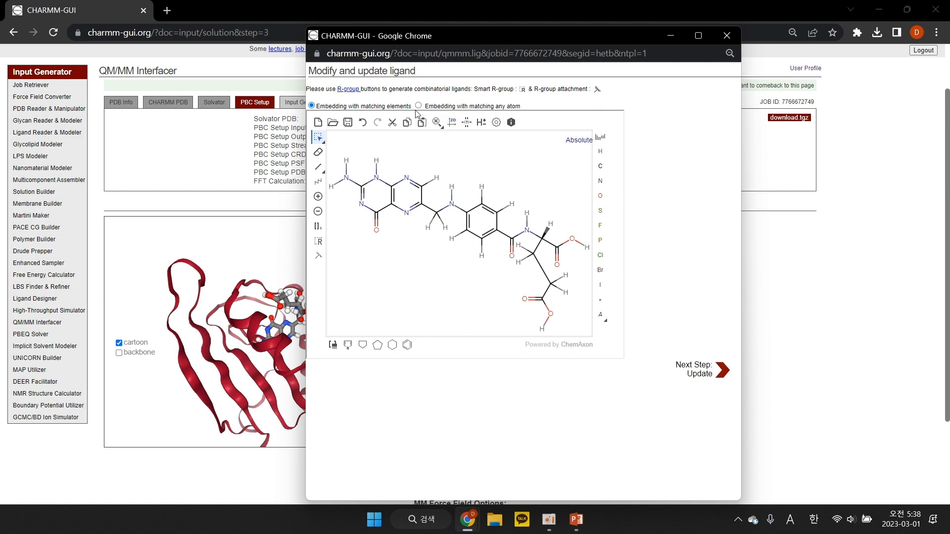
Put negative charges on the two carboxylic hydroxyl oxygens of FOL and a positive charge on the pyrazine ring's lower nitrogen
click(318, 211)
click(550, 314)
click(572, 239)
click(318, 197)
click(406, 213)
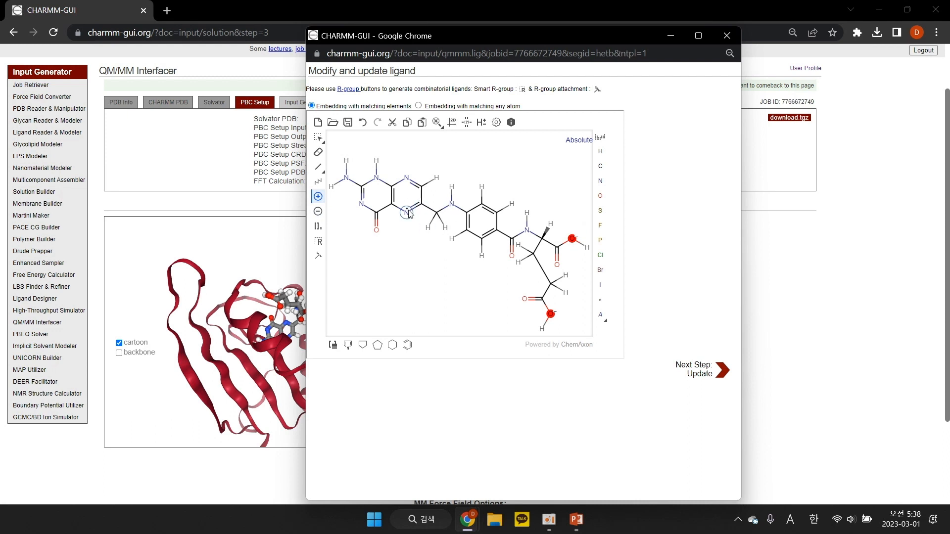
Make the upper pyrazine C=N bond single and shift the pyrimidine ring's C=N double bond to its upper nitrogen
click(319, 167)
click(413, 182)
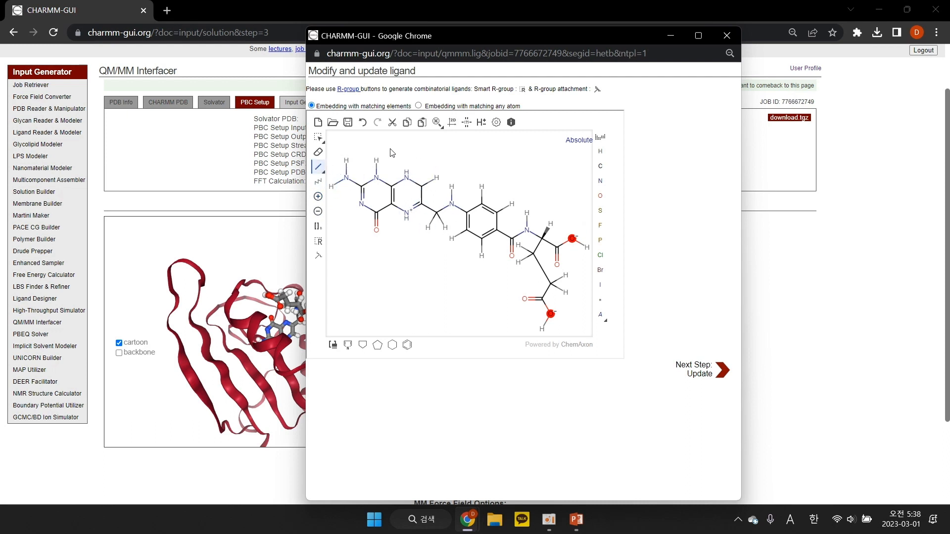
click(372, 185)
click(361, 196)
Erase the hydrogens on the pyrimidine ring's upper nitrogen and on both negatively charged carboxylate oxygens
click(318, 152)
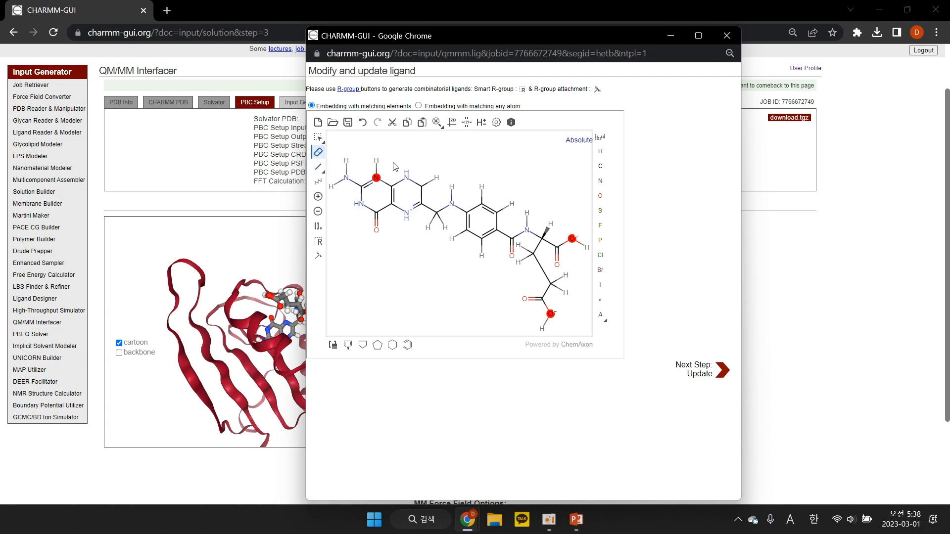
click(381, 163)
click(586, 246)
click(541, 328)
Update the FOL ligand using embedding with matching any atom and run its parameterization
click(418, 106)
drag(329, 105, 380, 106)
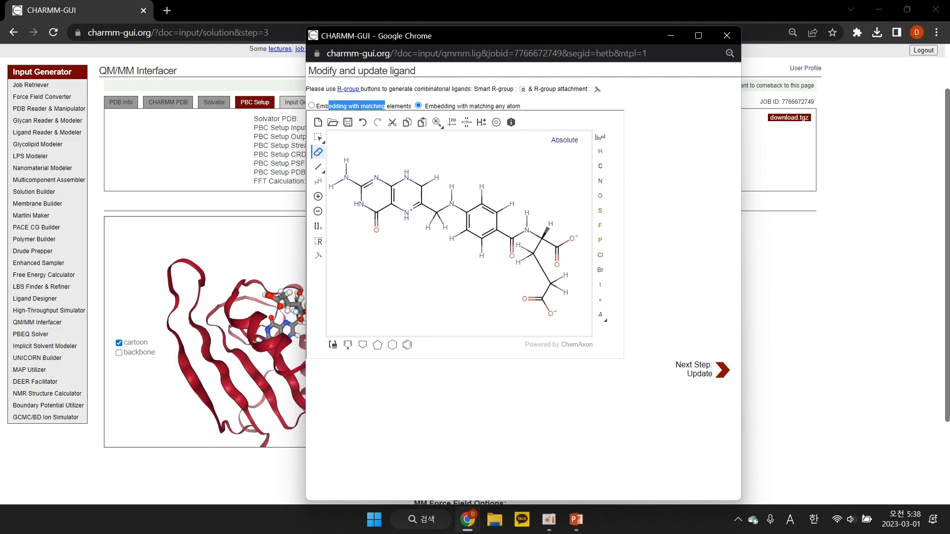
drag(425, 106, 521, 106)
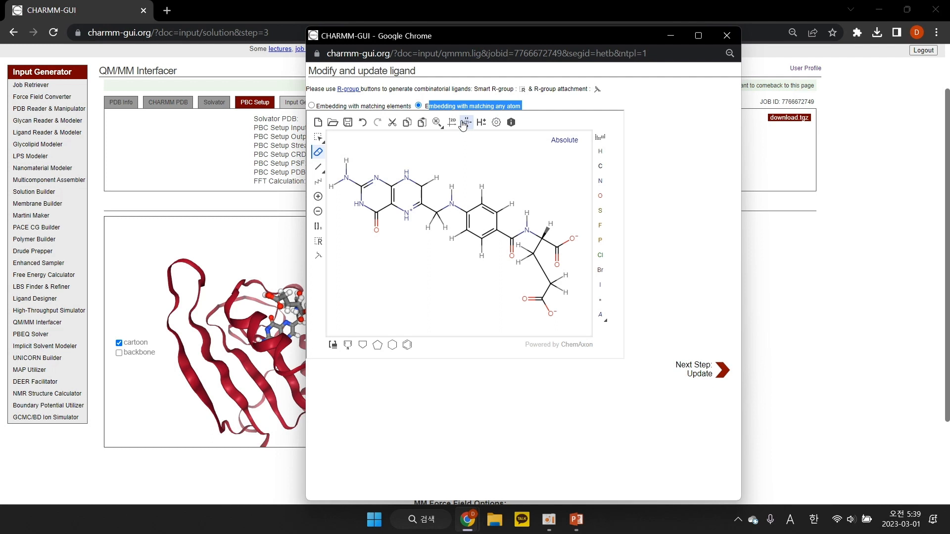
click(392, 106)
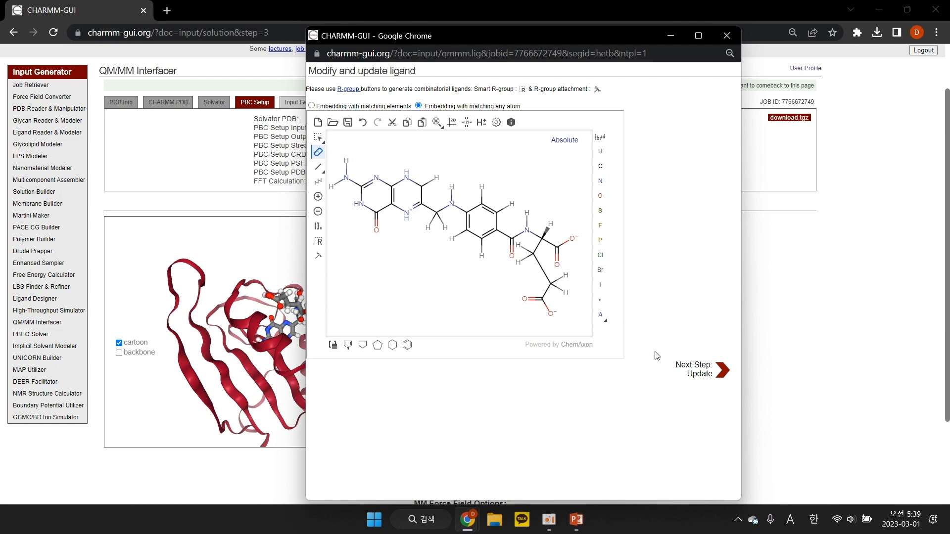
click(700, 371)
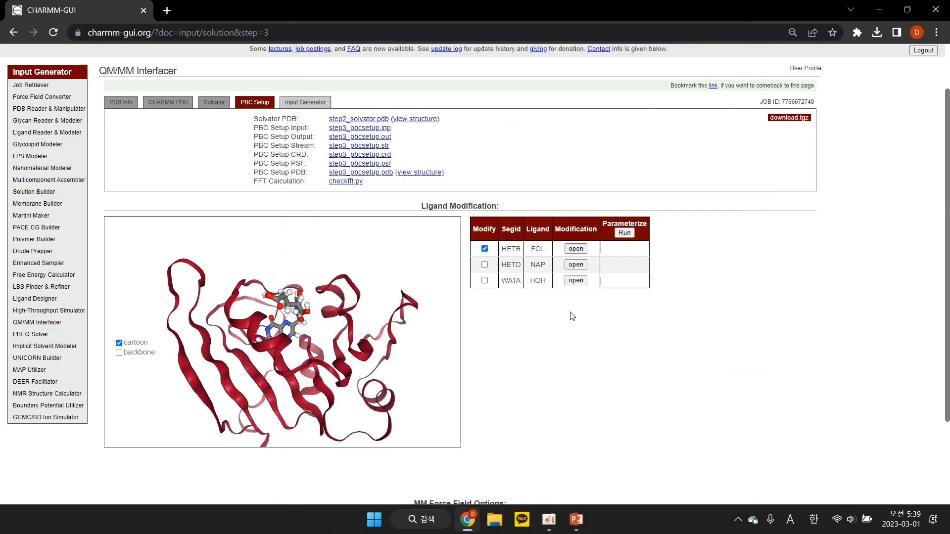
drag(346, 333, 365, 307)
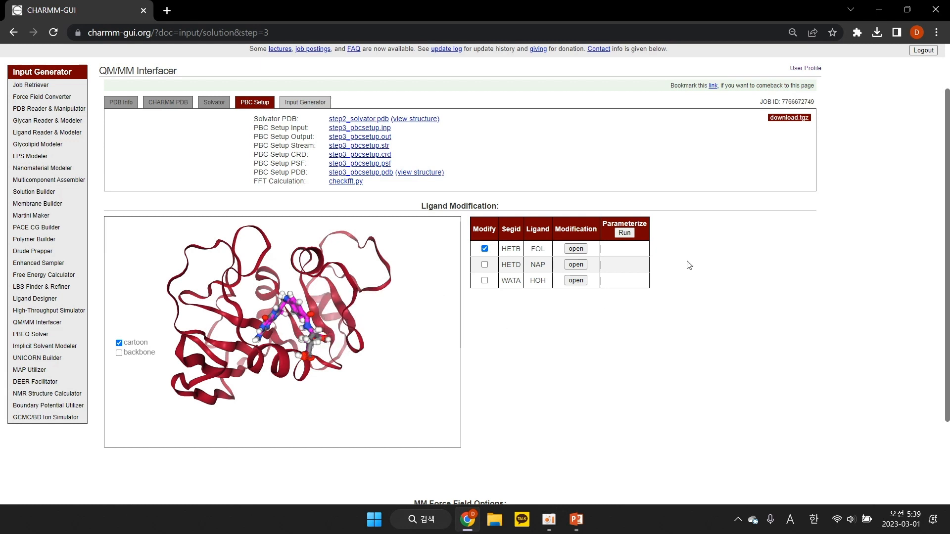
click(625, 232)
Switch the MM force field to AMBER, examine its ligand force field options, and return to CHARMM36m
scroll(432, 313, down, 3)
scroll(472, 401, down, 1)
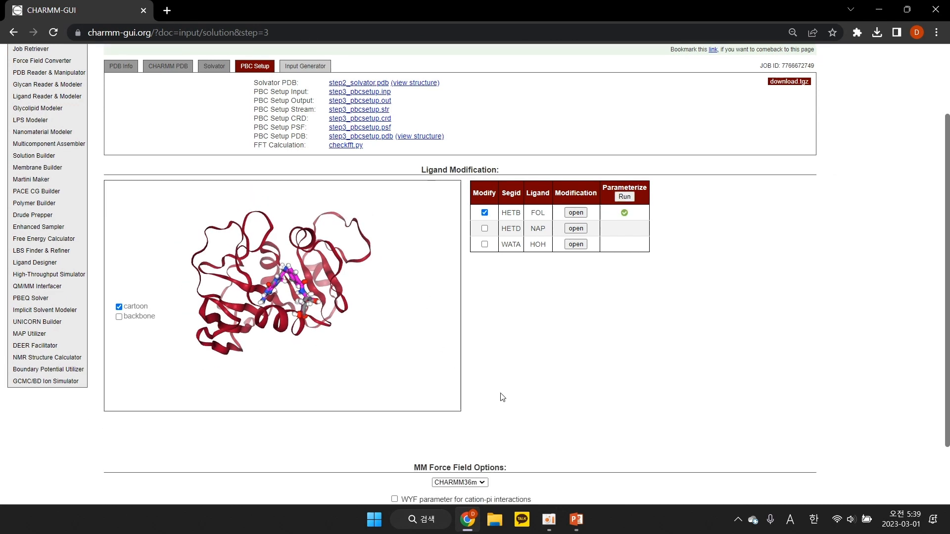
click(482, 456)
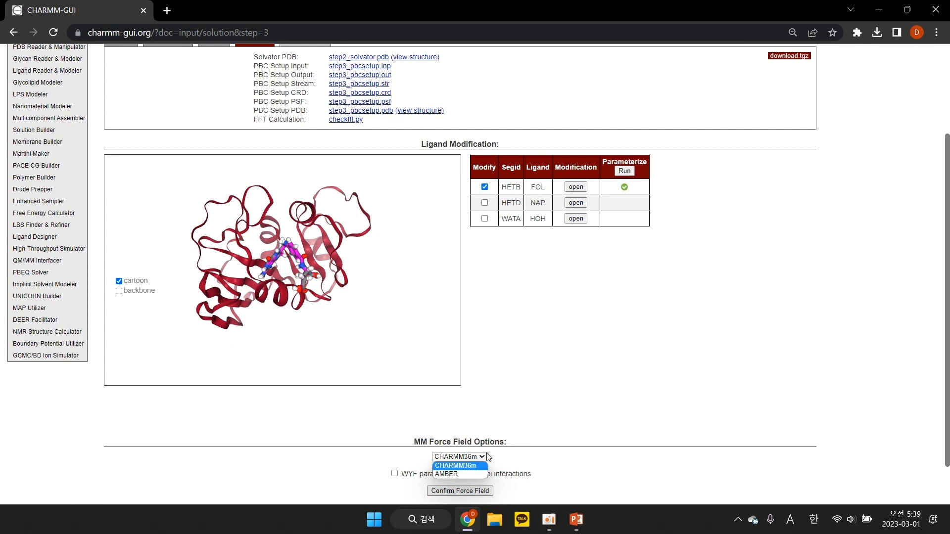
click(477, 473)
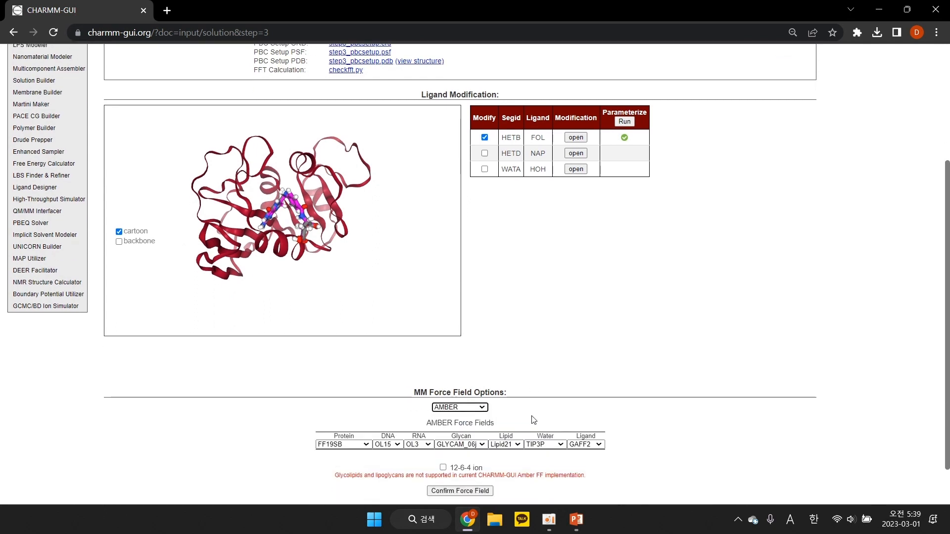
click(597, 432)
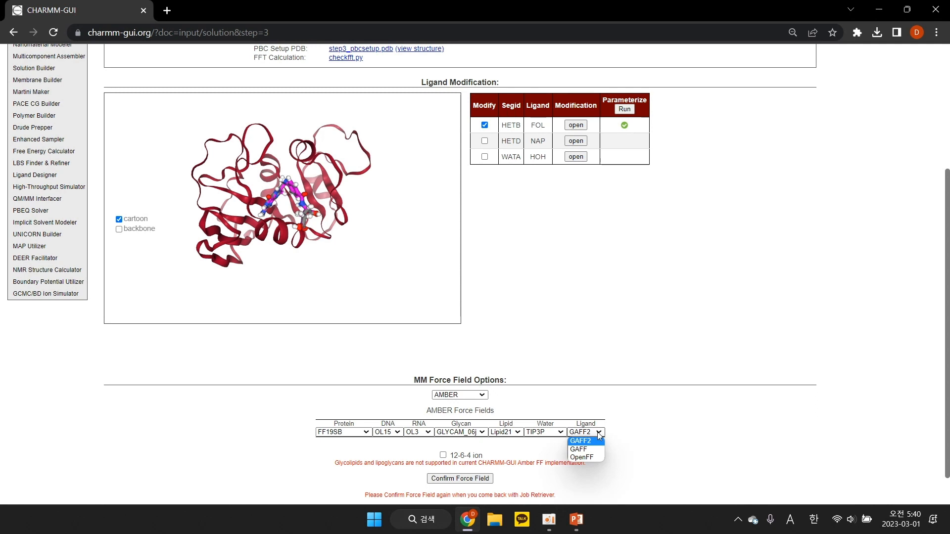
click(597, 432)
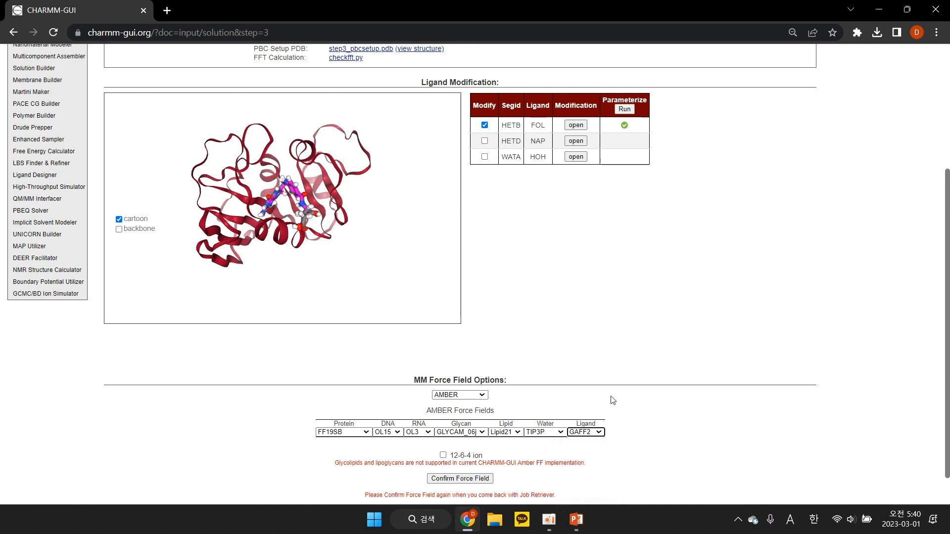
click(479, 397)
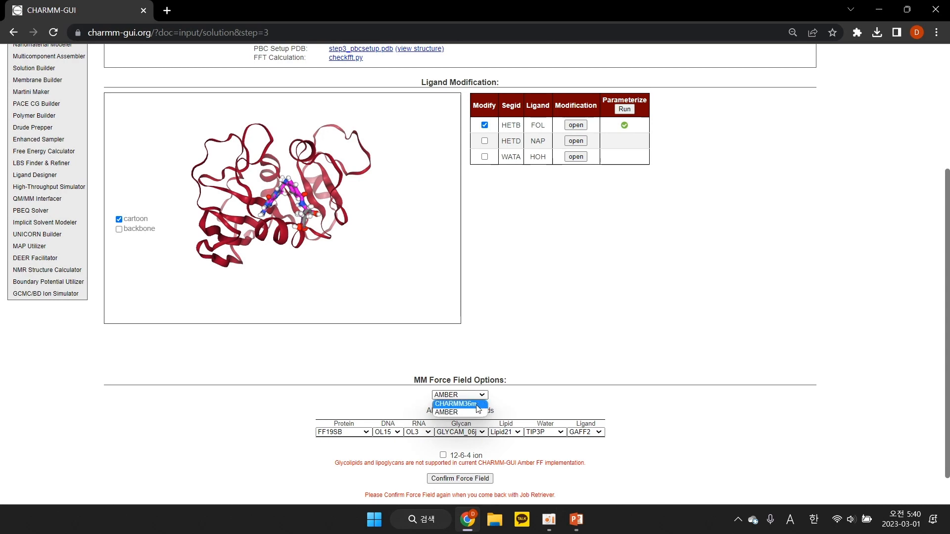
click(477, 405)
Enable modification of the NAP ligand (HETD) and open its structure in the ligand editor
scroll(601, 265, up, 2)
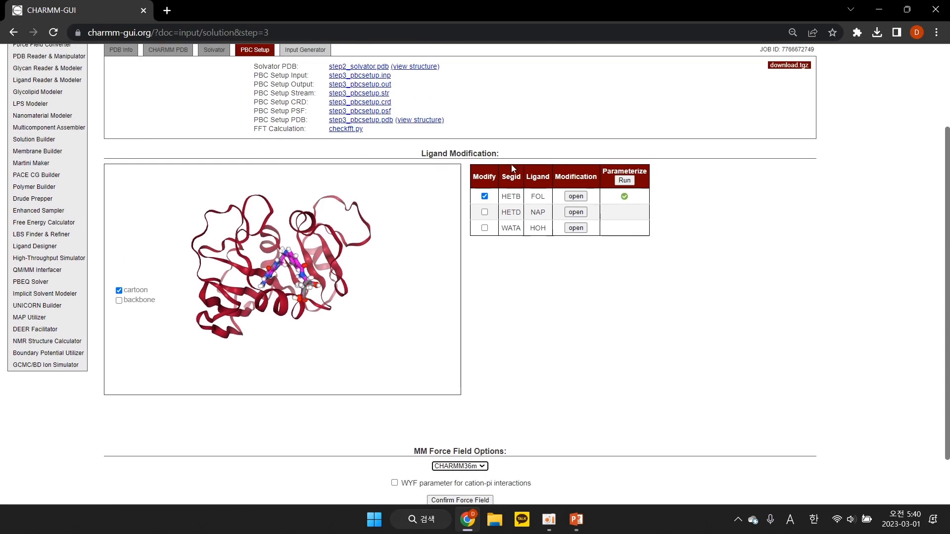
click(485, 211)
click(575, 212)
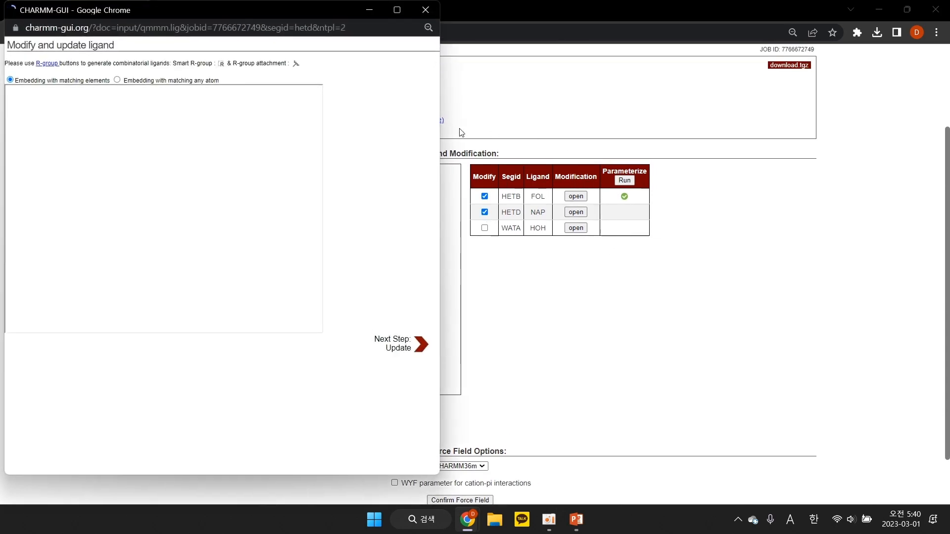
drag(296, 17, 476, 21)
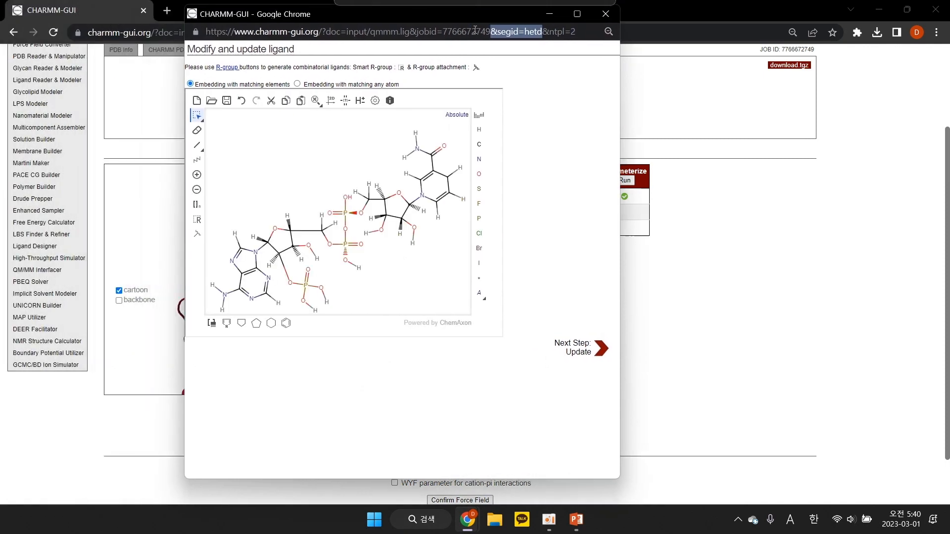
Put a negative charge on one hydroxyl oxygen of each NAP phosphate group and erase the explicit hydrogens on those oxygens
click(196, 190)
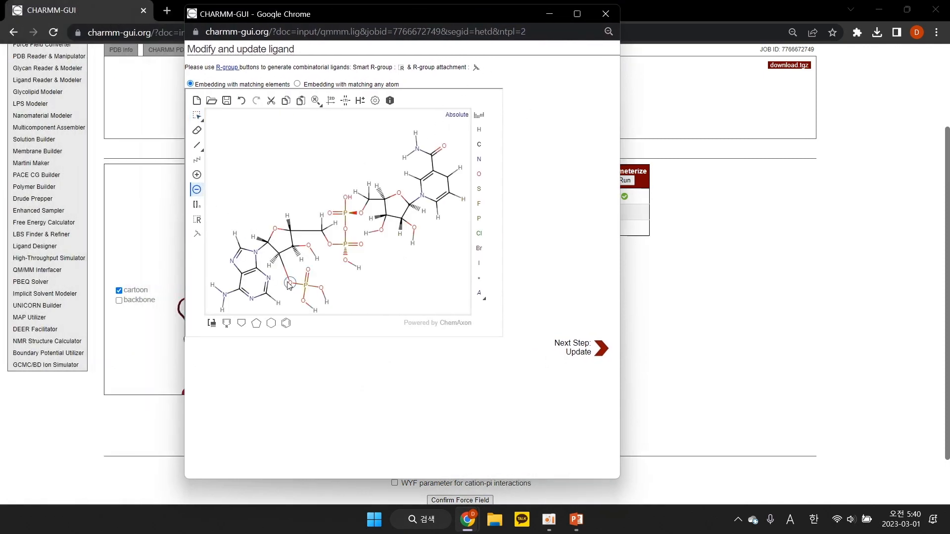
click(302, 301)
click(346, 261)
click(196, 130)
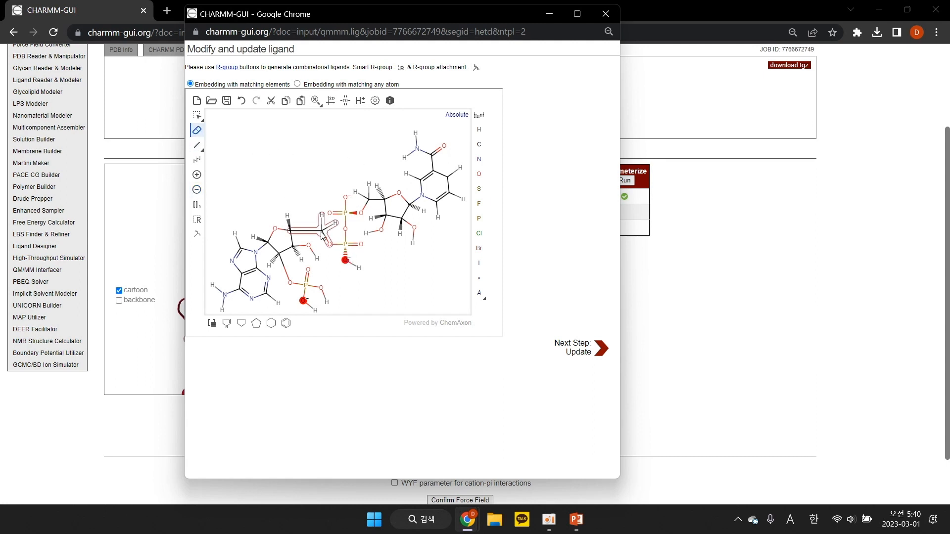
click(359, 268)
click(315, 311)
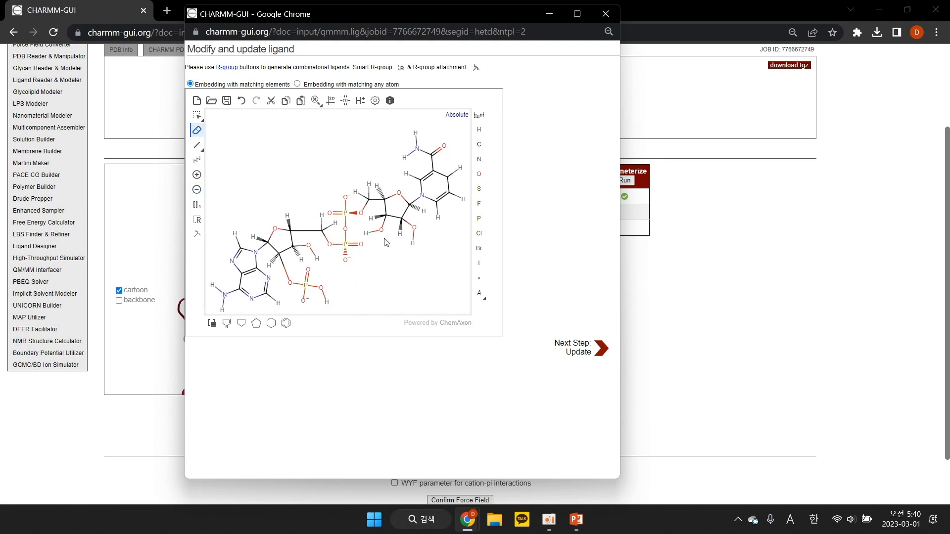
Update the NAP ligand using embedding with matching any atom and run its parameterization
click(297, 84)
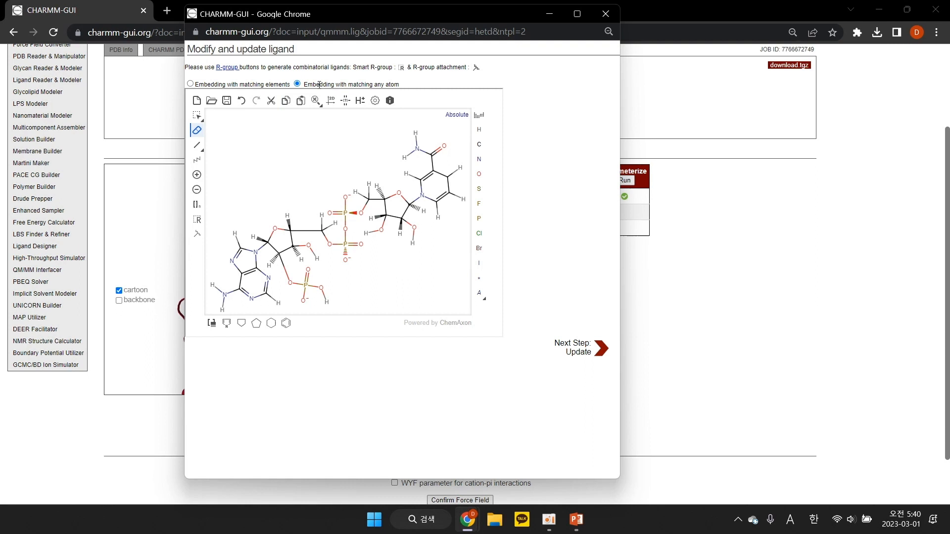
click(570, 348)
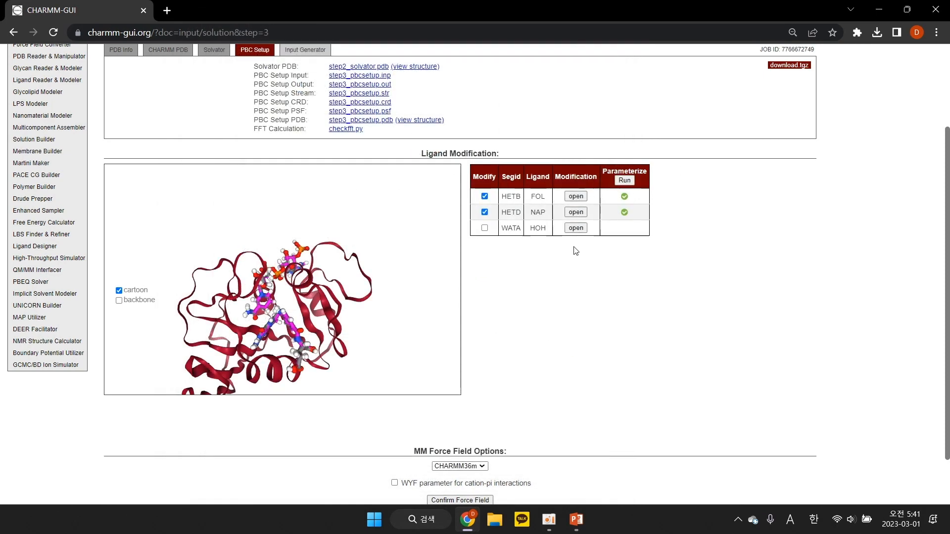
Confirm CHARMM36m as the MM force field without the WYF parameter for cation-pi interactions
scroll(527, 398, down, 1)
click(478, 439)
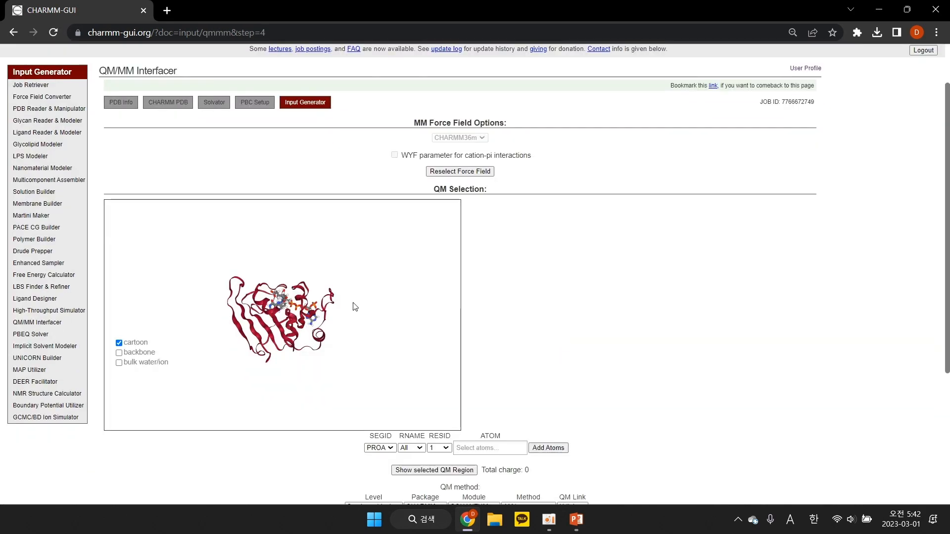
Show the bulk water and ions around the protein, hide them again and rotate the structure to view both ligands
click(119, 363)
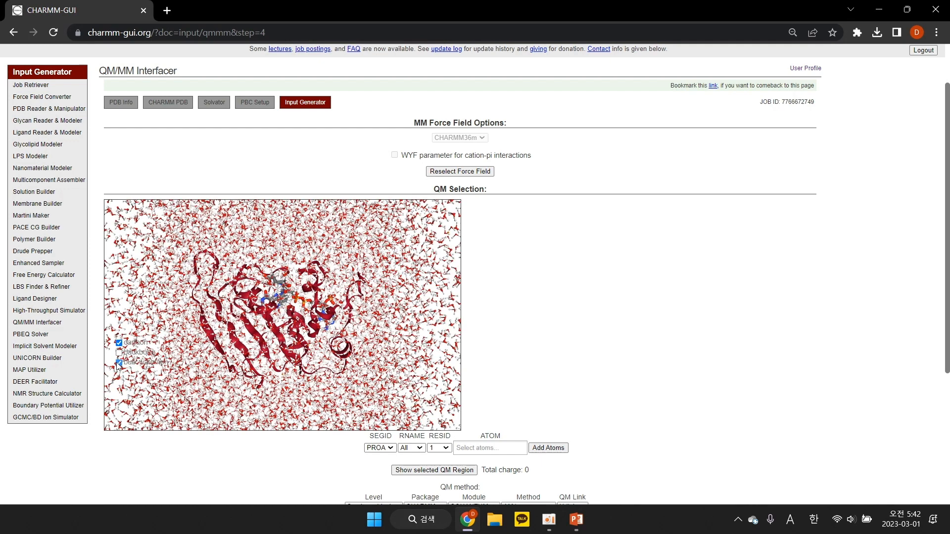
click(119, 363)
drag(316, 276, 324, 303)
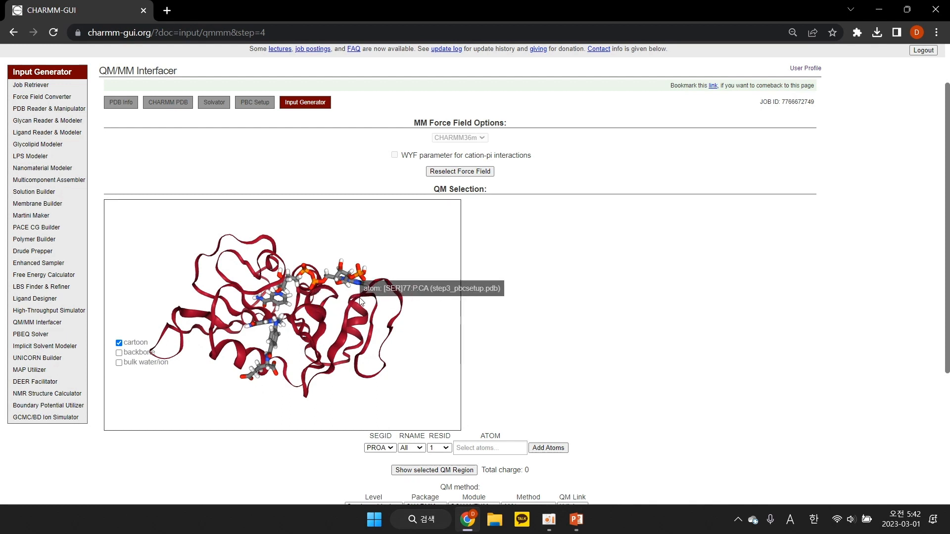
scroll(526, 326, down, 3)
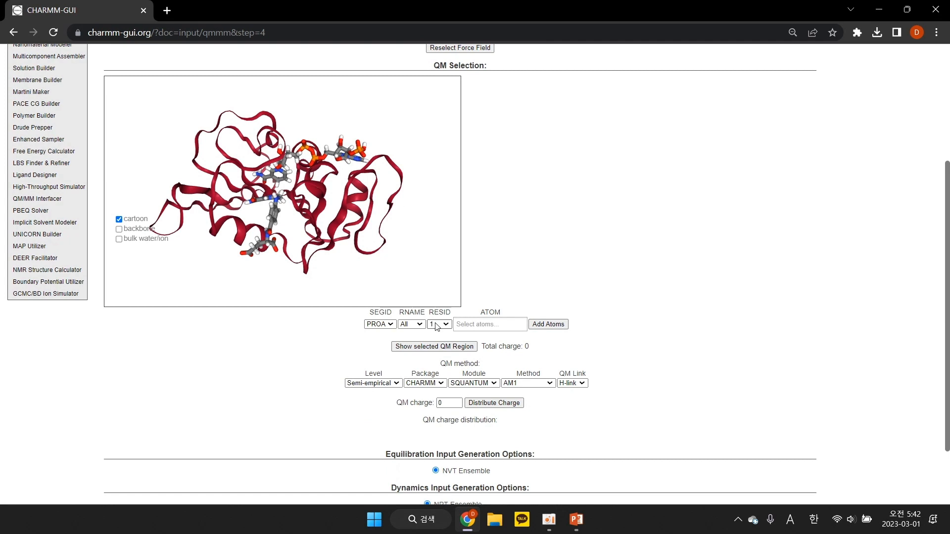
click(465, 326)
click(488, 361)
click(492, 325)
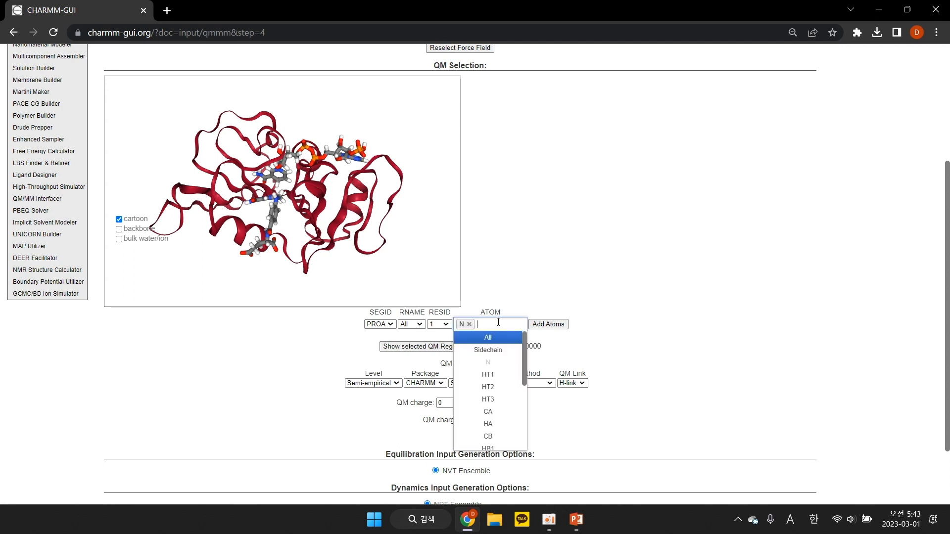
click(492, 378)
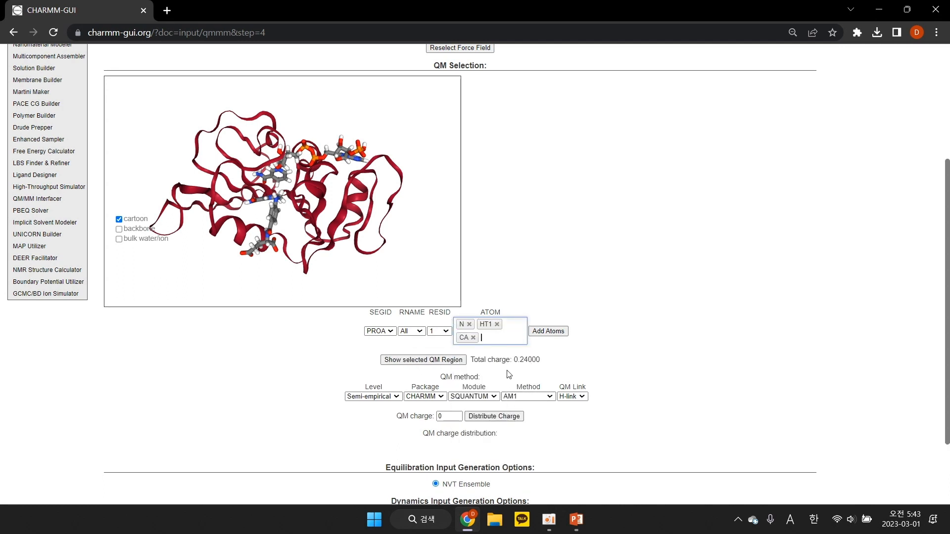
key(BackSpace)
key(BackSpace)
key(BackSpace)
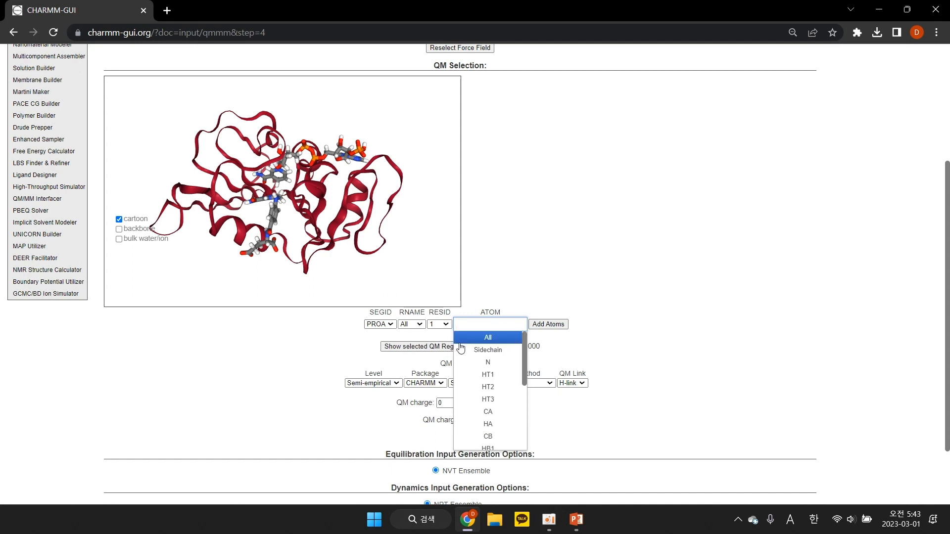
Try selecting the sidechain of PROA residue 1 for the QM region and adding a further atom selection row
click(512, 353)
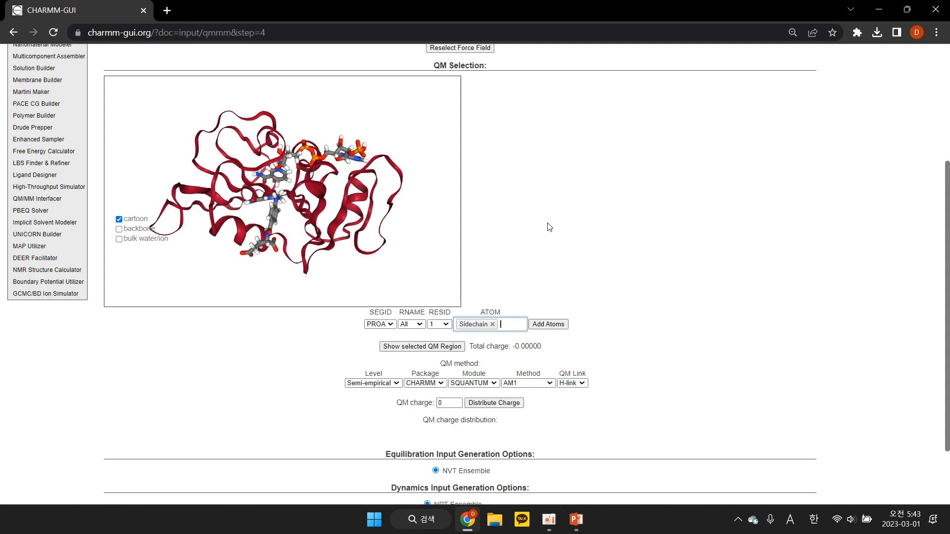
click(548, 324)
click(412, 340)
click(408, 330)
click(437, 340)
click(435, 356)
click(485, 340)
click(501, 366)
click(548, 339)
Set the QM selection to segment HETB and open its structure for atom picking in MarvinJS
click(379, 324)
click(386, 366)
click(483, 324)
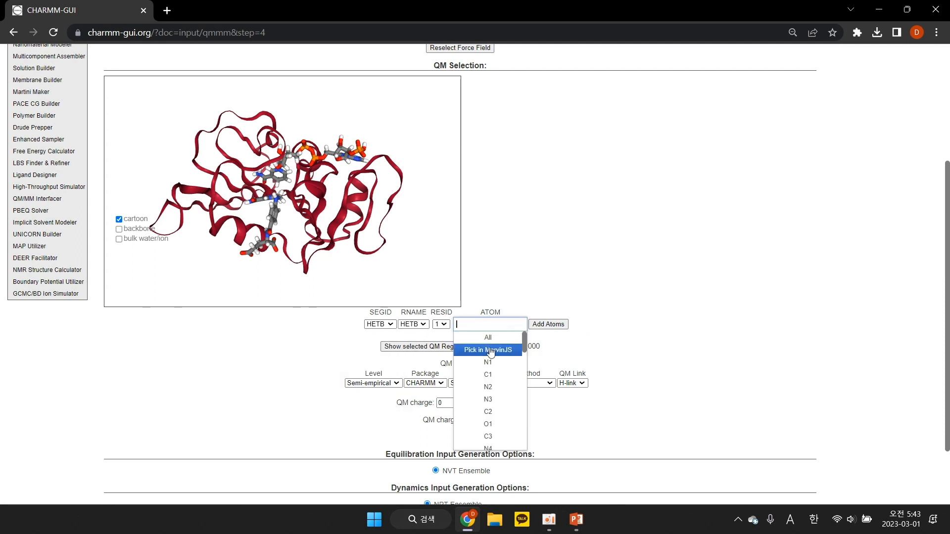
click(491, 352)
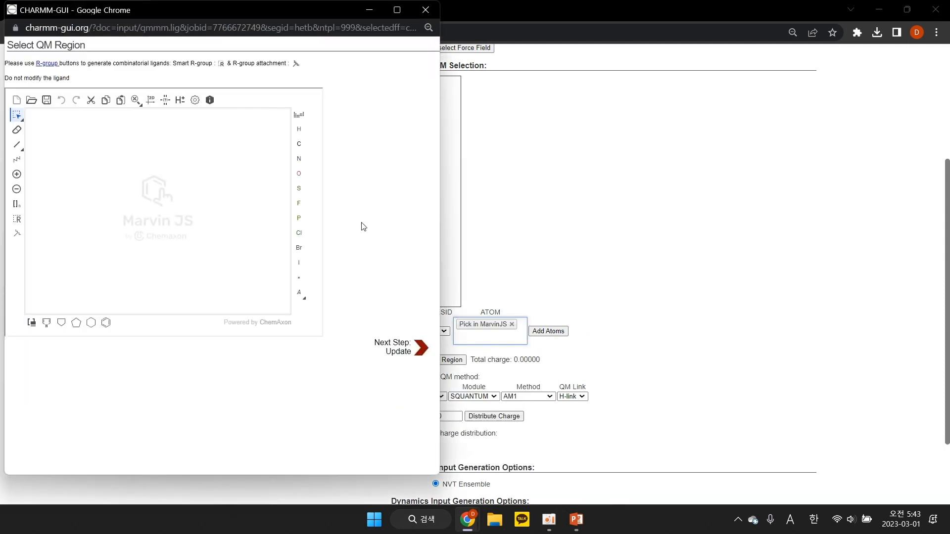
Clean the HETB structure in 2D, select everything from the fused rings through the amide NH, excluding the glutamate tail, and update the QM region
click(149, 101)
drag(440, 297, 632, 297)
drag(28, 121, 187, 303)
click(593, 349)
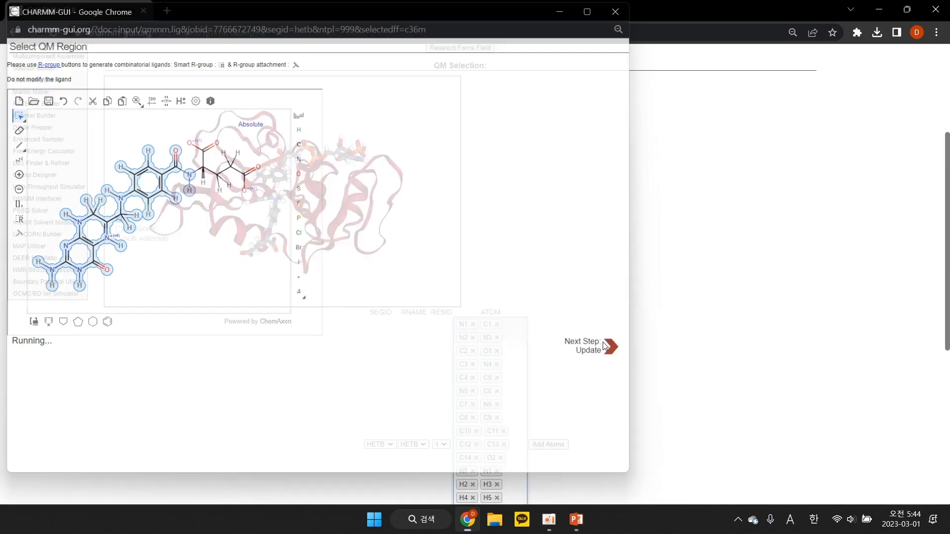
Add another QM atom selection row for segment HETD and open its structure for picking in MarvinJS
scroll(549, 342, down, 2)
scroll(549, 343, down, 1)
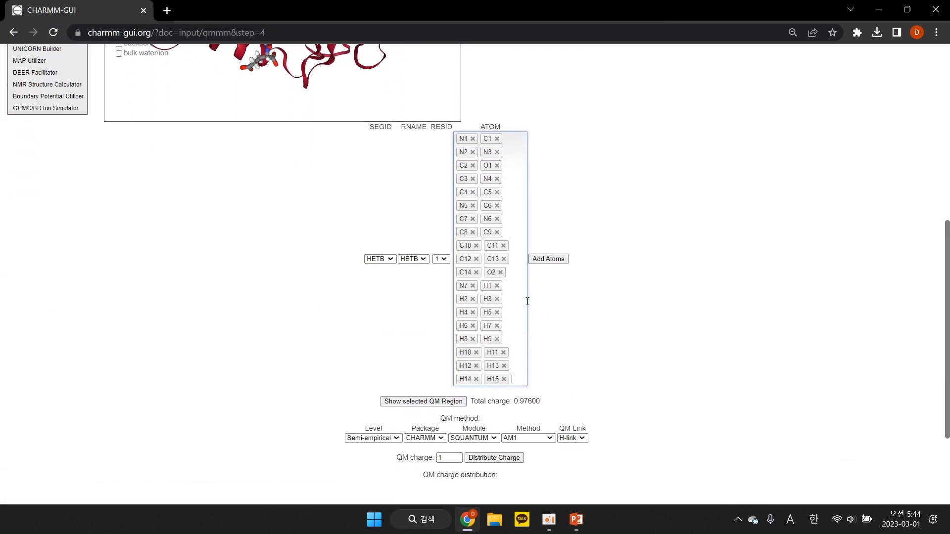
click(549, 259)
click(390, 394)
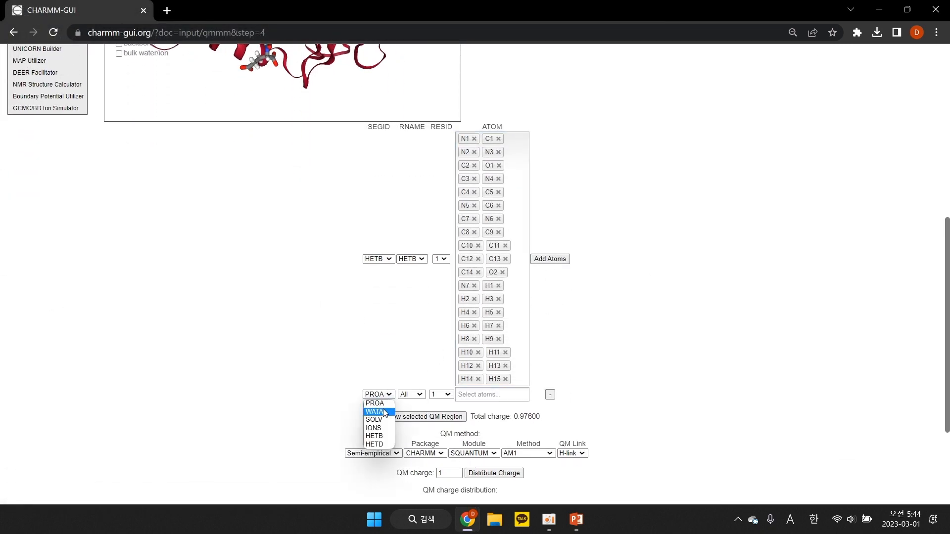
click(376, 445)
click(482, 395)
click(485, 419)
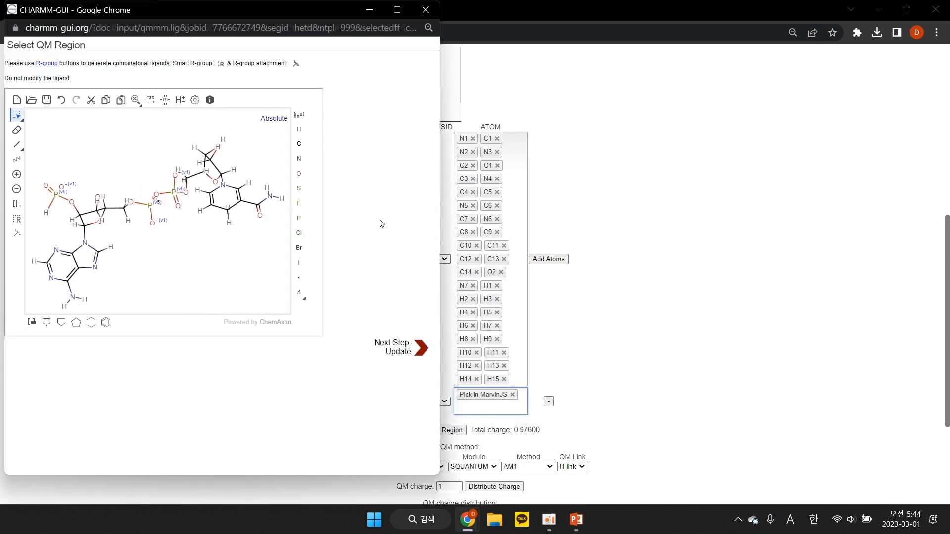
Clean the HETD structure in 2D, select the nicotinamide ring with its attached ribose, and update the QM region
click(151, 100)
drag(439, 241, 471, 242)
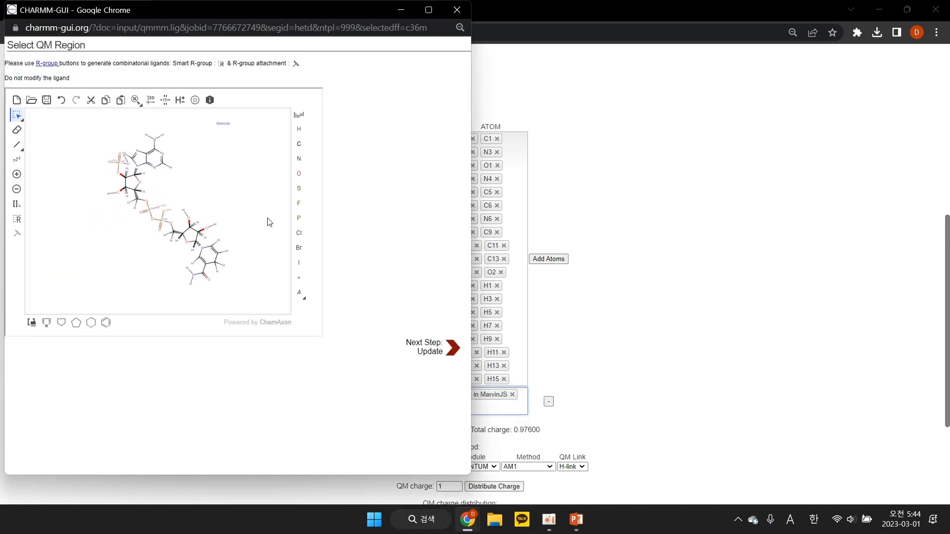
drag(268, 181, 186, 305)
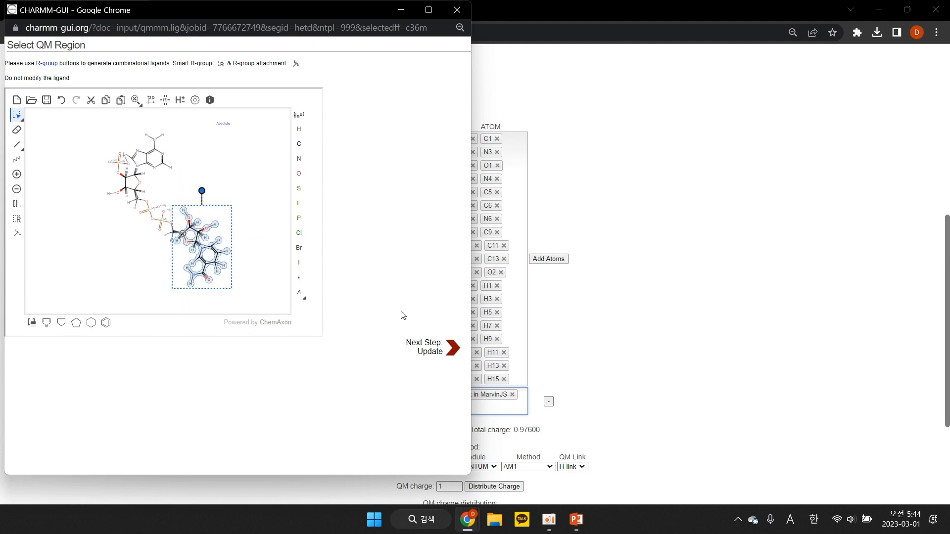
click(421, 349)
Check the total charge of the selected atoms against the QM charge
scroll(620, 343, down, 3)
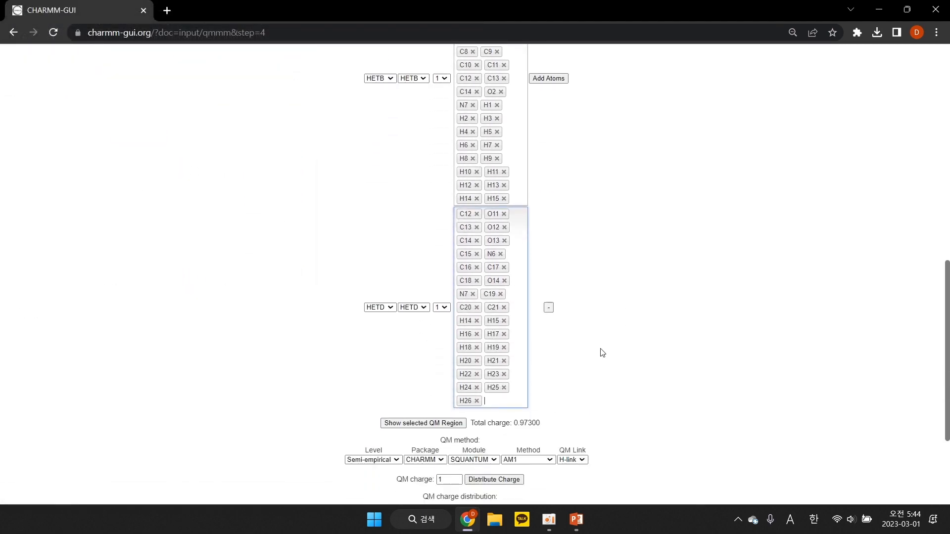
drag(479, 418, 576, 419)
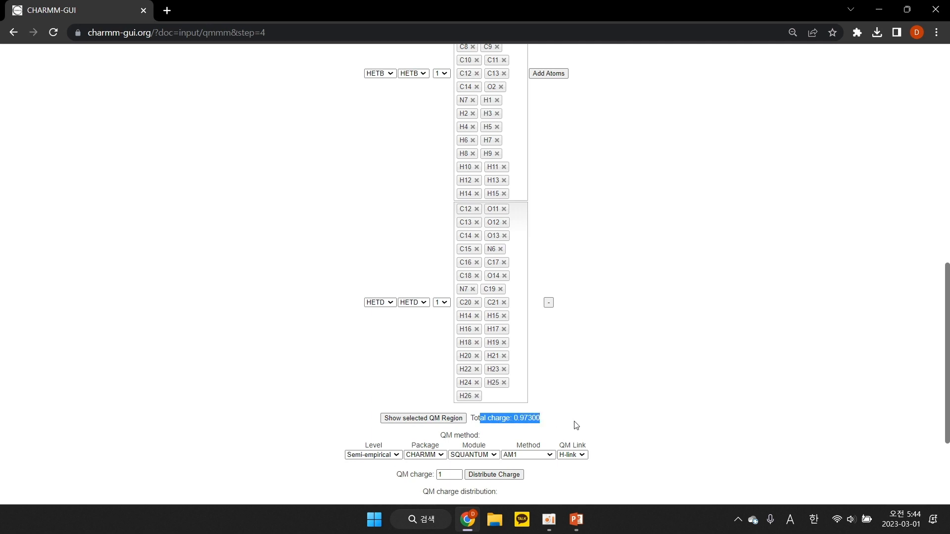
click(574, 426)
drag(396, 475, 434, 478)
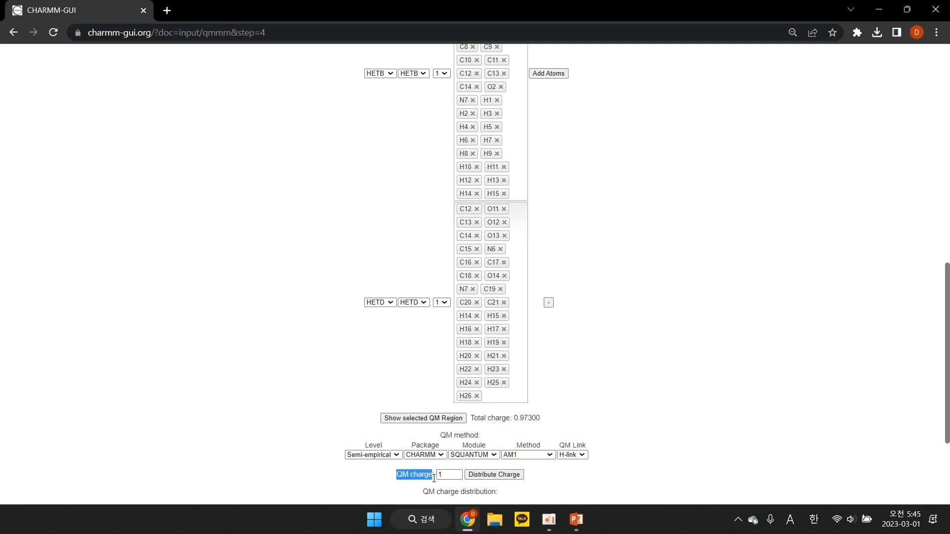
click(418, 483)
Show the selected QM region in the structure viewer and rotate the model to inspect it
scroll(418, 484, down, 1)
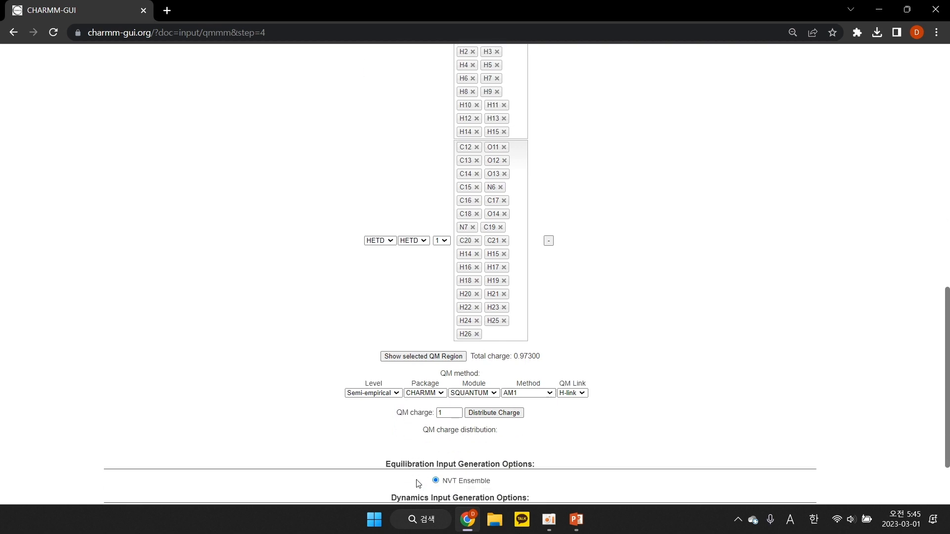
click(406, 356)
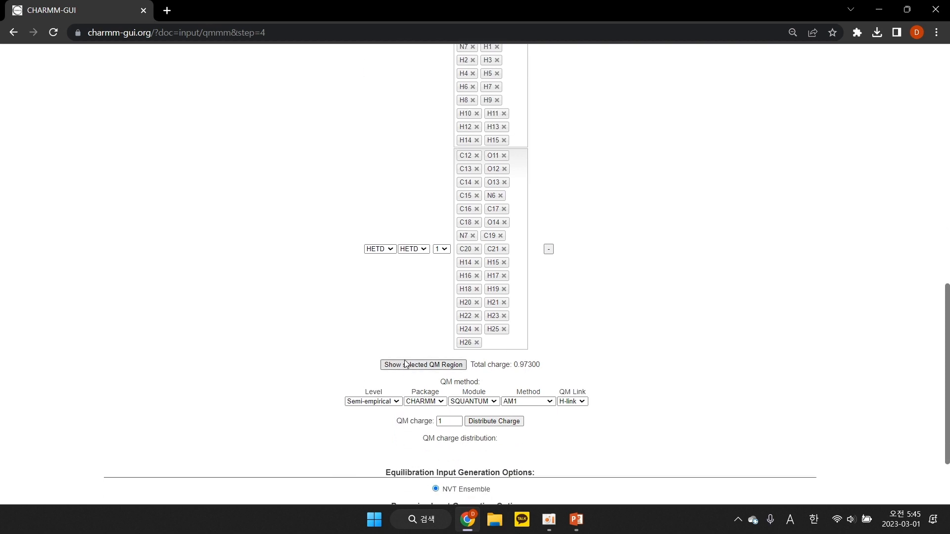
drag(334, 237, 351, 258)
scroll(341, 213, up, 3)
scroll(442, 291, down, 9)
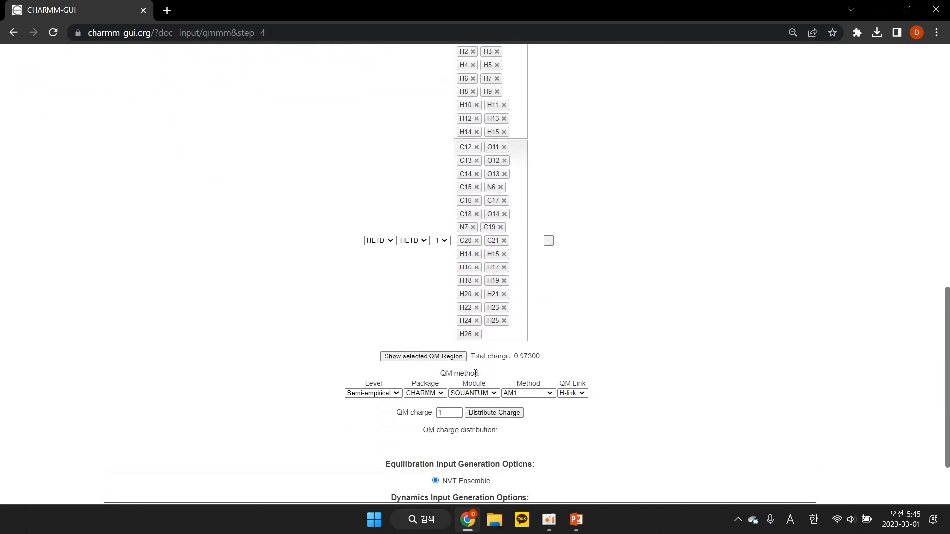
Review the available QM packages and consult the PowerPoint table of modules and semi-empirical methods for CHARMM and AMBER
scroll(505, 369, down, 2)
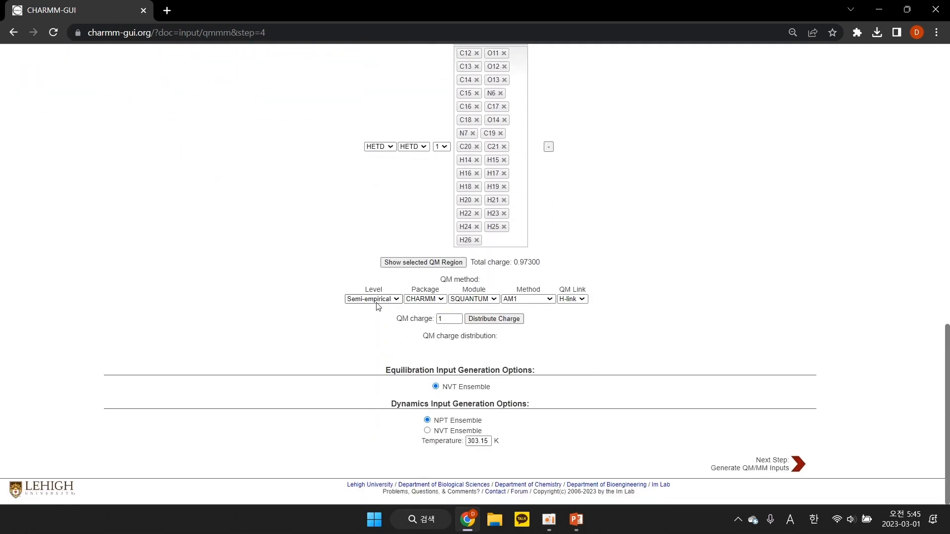
click(438, 299)
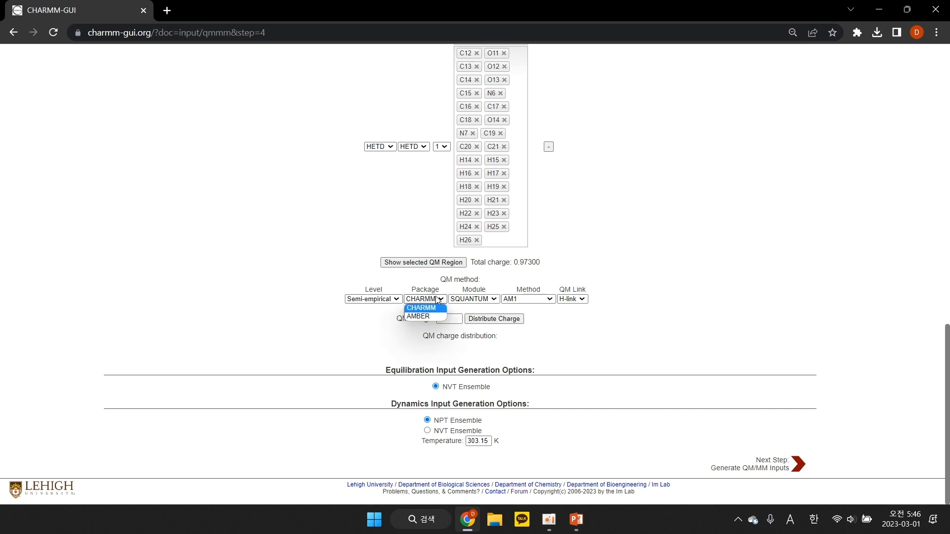
click(438, 300)
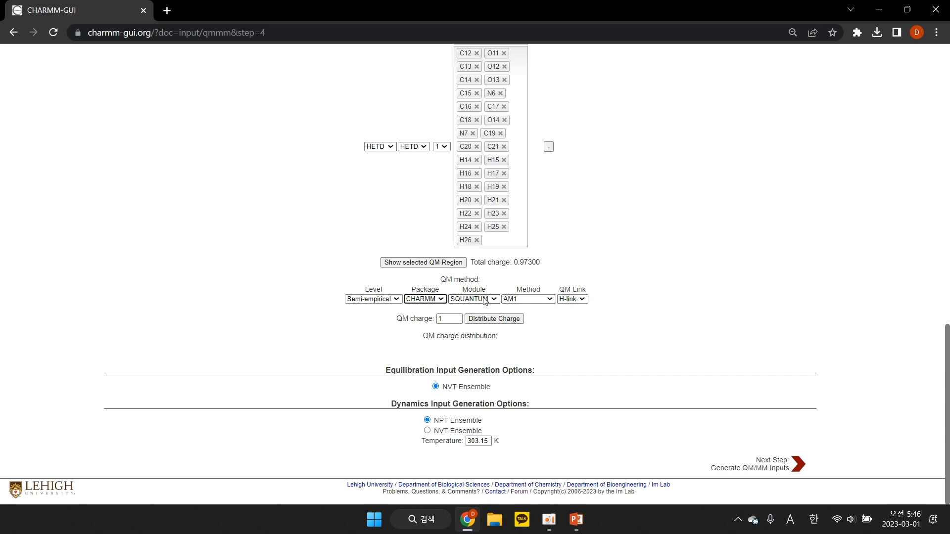
key(alt+Tab)
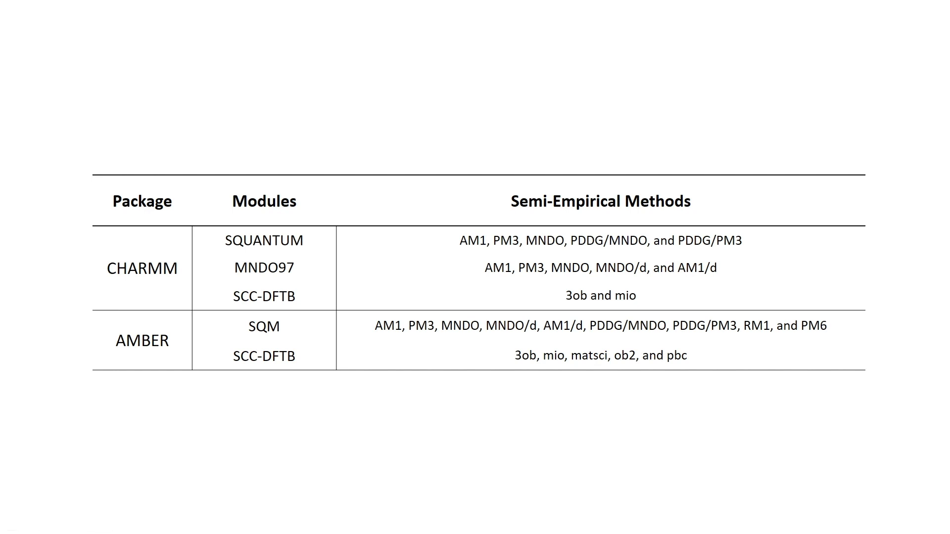
key(alt+Tab)
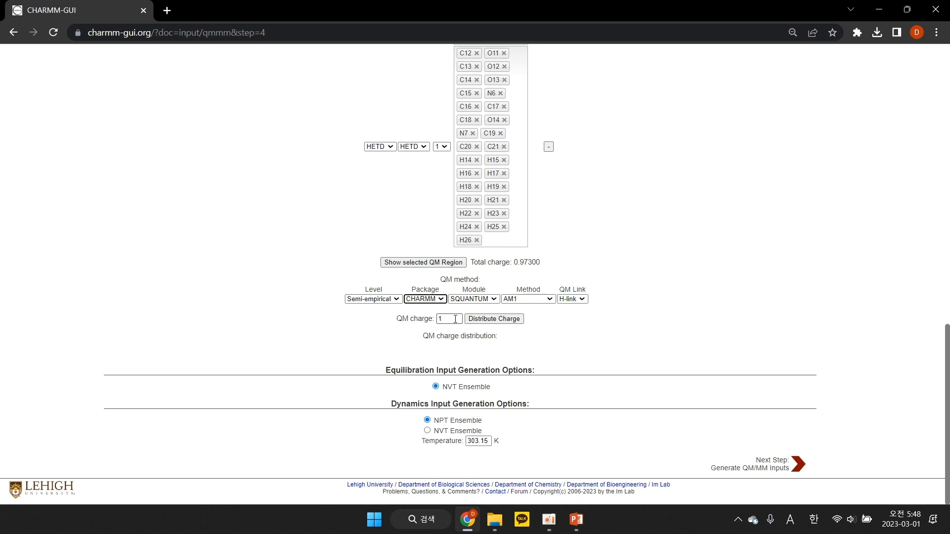
Distribute the QM charge with the CHARMM package and examine the charges assigned around the QM/MM boundaries
click(505, 325)
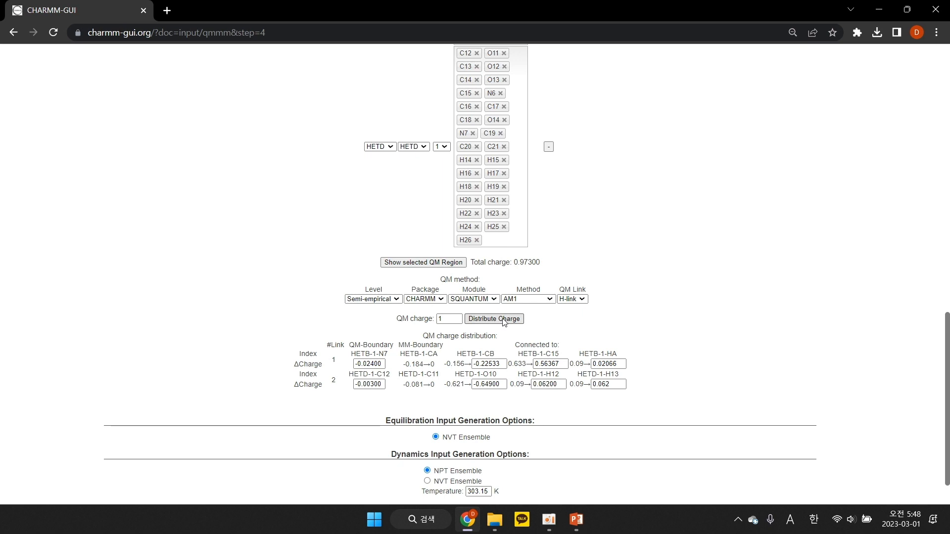
click(496, 317)
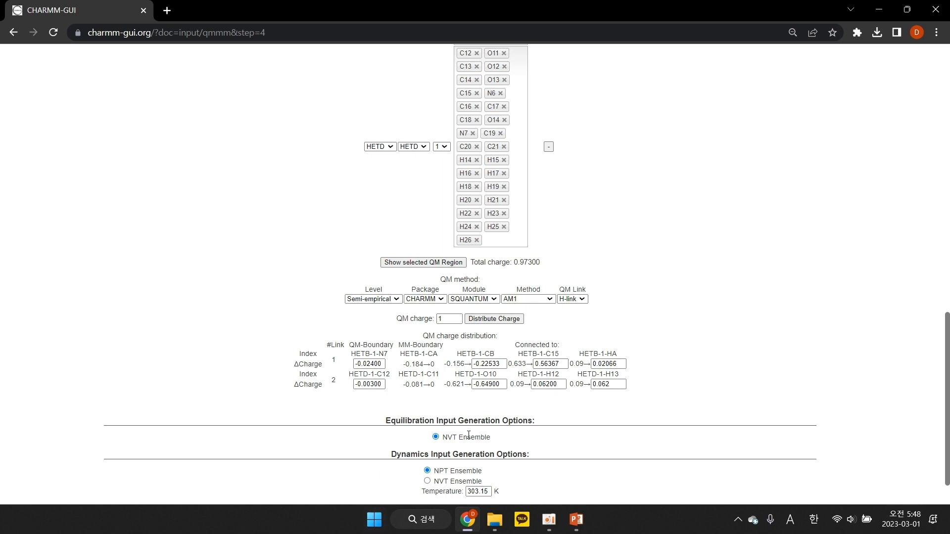
drag(488, 364, 555, 365)
Switch the QM package to AMBER, keep nLink as the QM charge distribution, and generate the QM/MM inputs
click(424, 299)
click(426, 320)
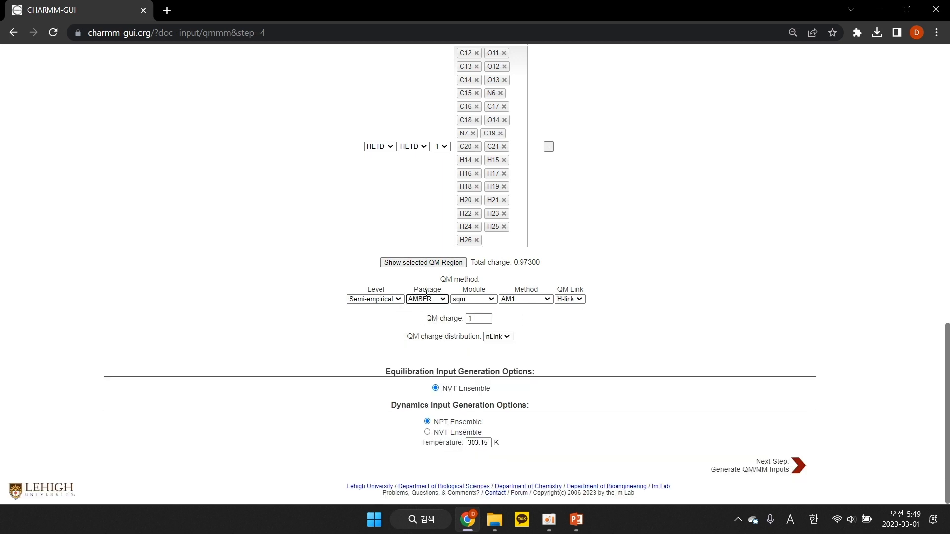
click(492, 337)
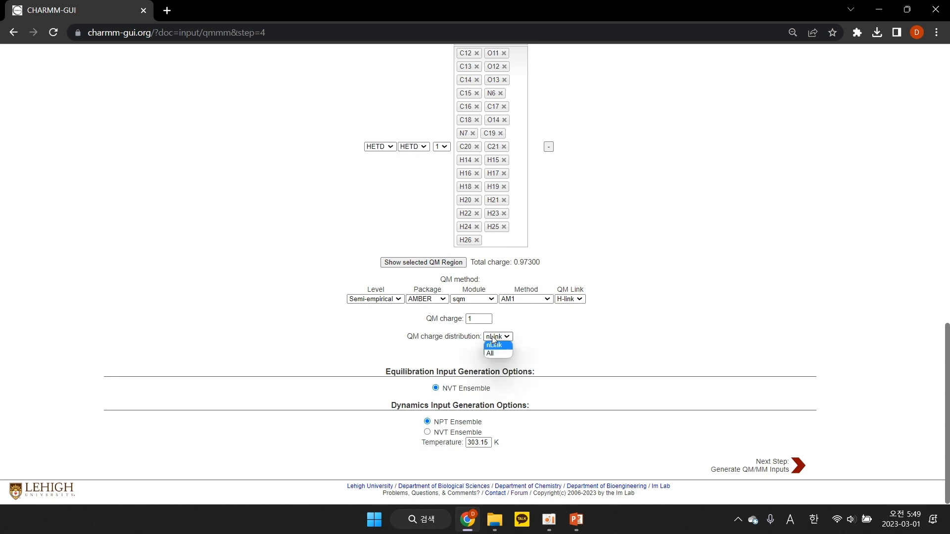
click(493, 345)
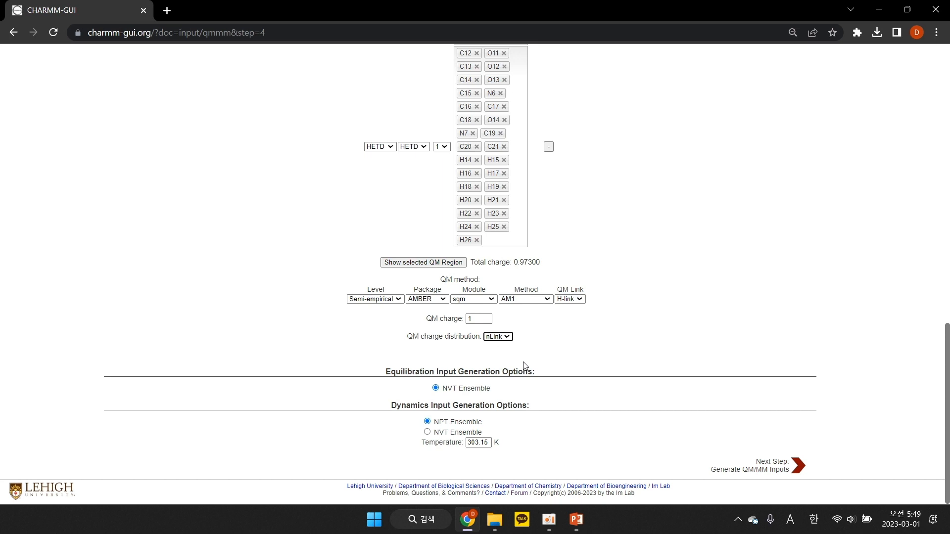
click(755, 466)
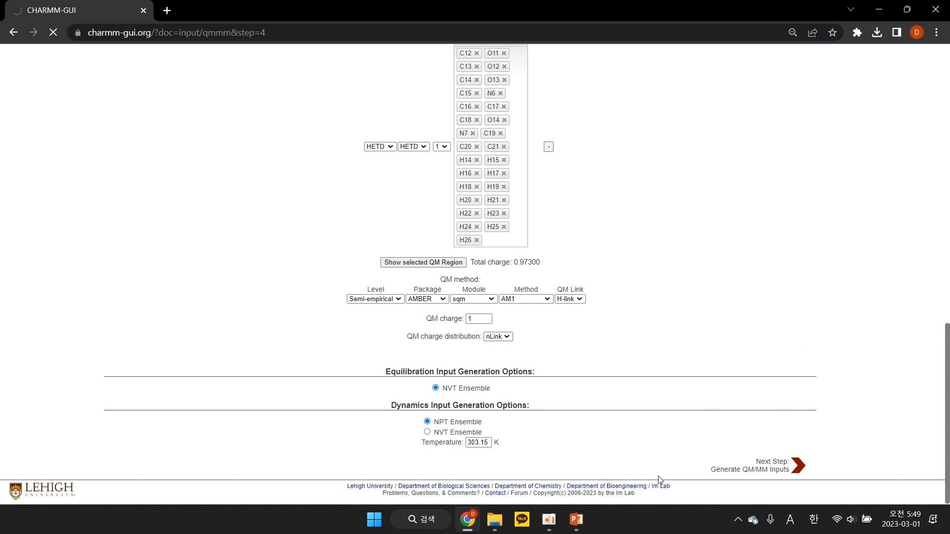